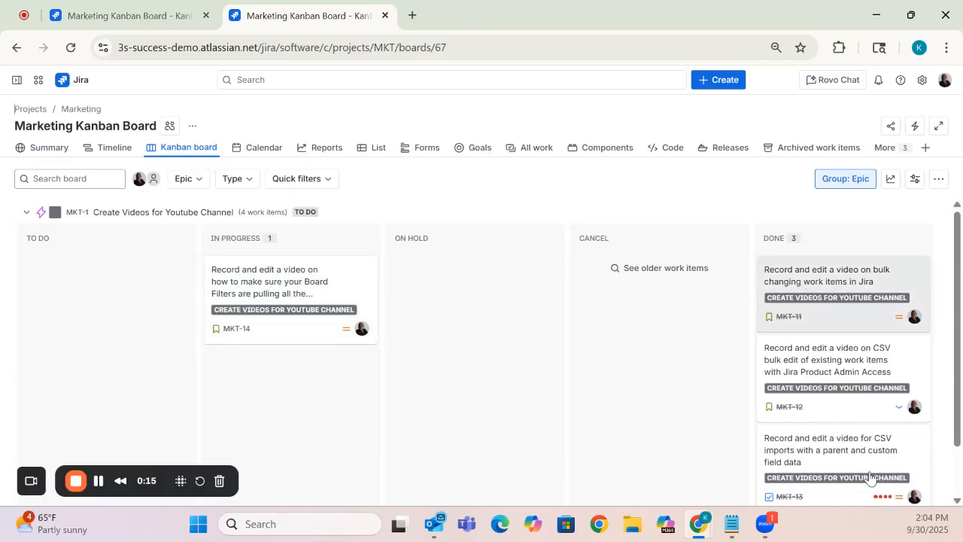
- Expand the sidebar and open the Marketing project's list of all work, dismissing the tip about adding columns
scroll(937, 348, "down", 1)
scroll(937, 349, "up", 1)
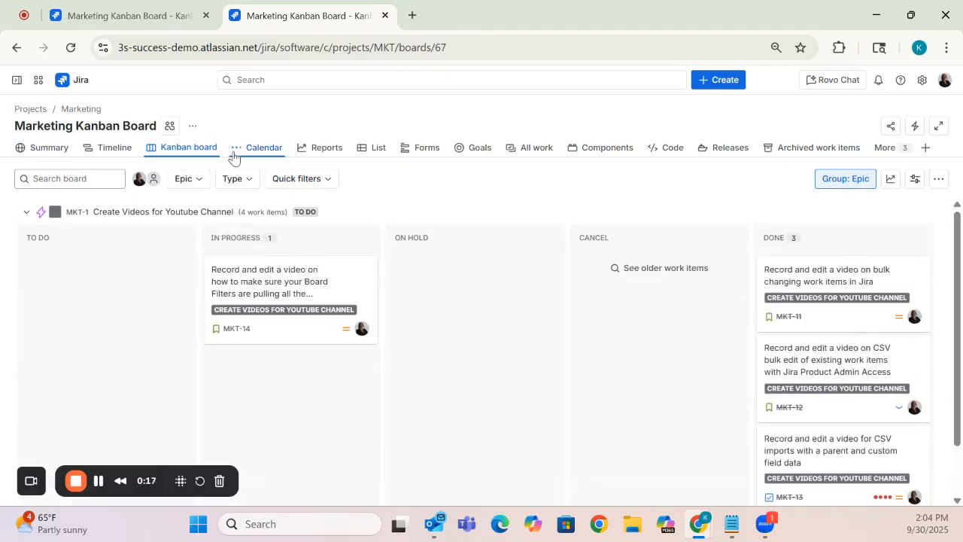
left_click(10, 81)
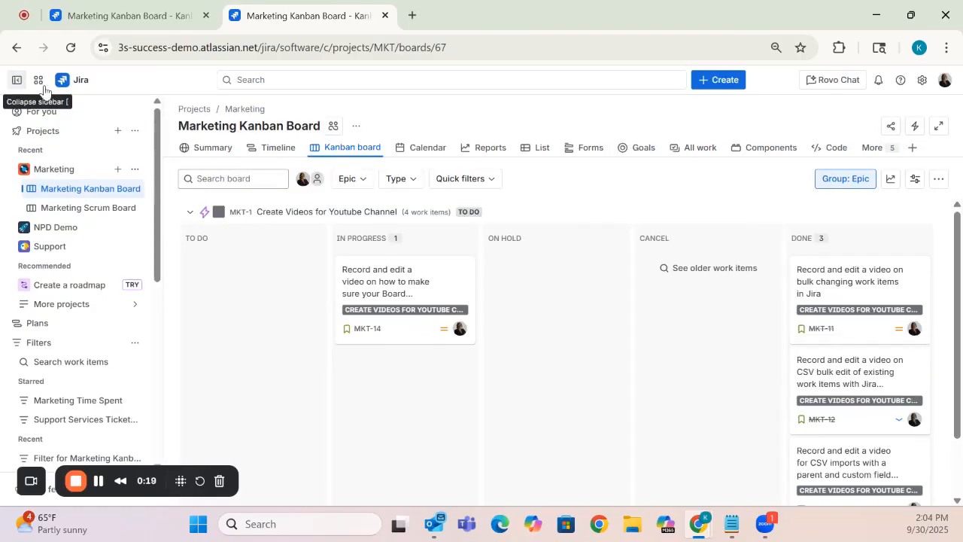
left_click(93, 172)
left_click(694, 147)
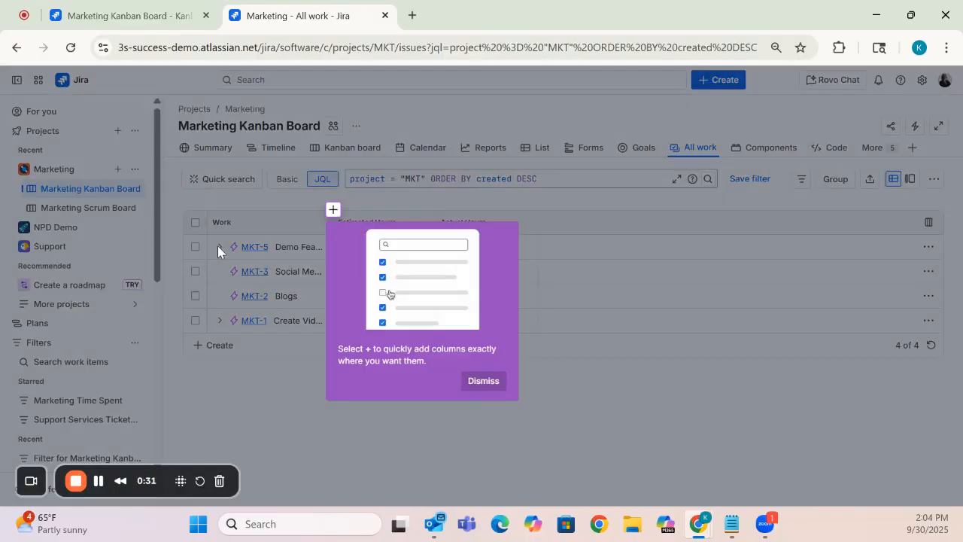
left_click(472, 380)
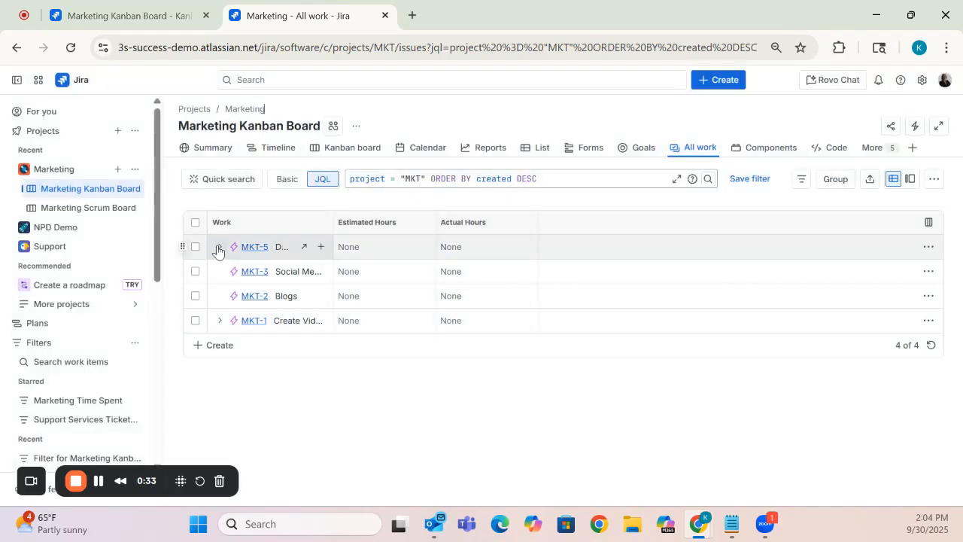
- Widen the Work column and review the child items of the Demo Features and Create Videos for Youtube Channel epics
left_click_drag(334, 226, 478, 256)
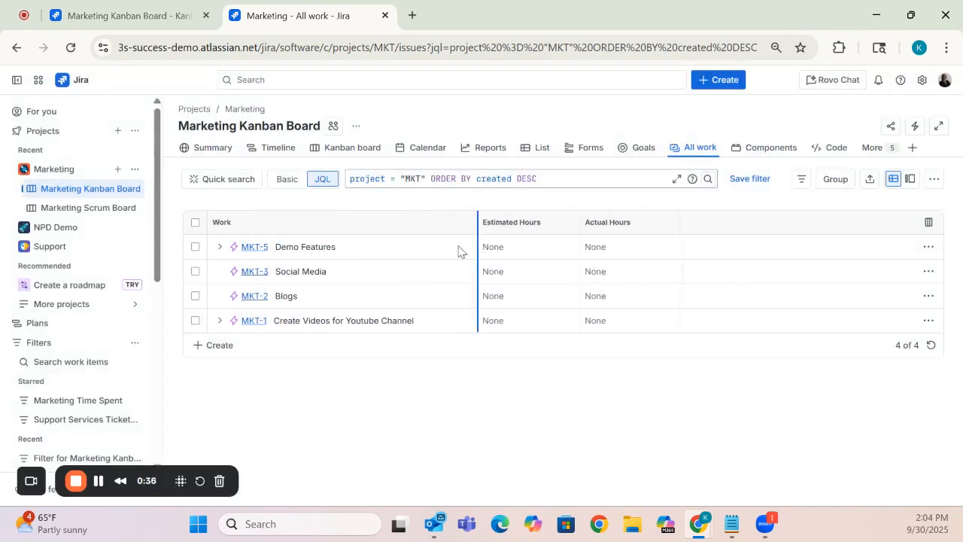
left_click(219, 247)
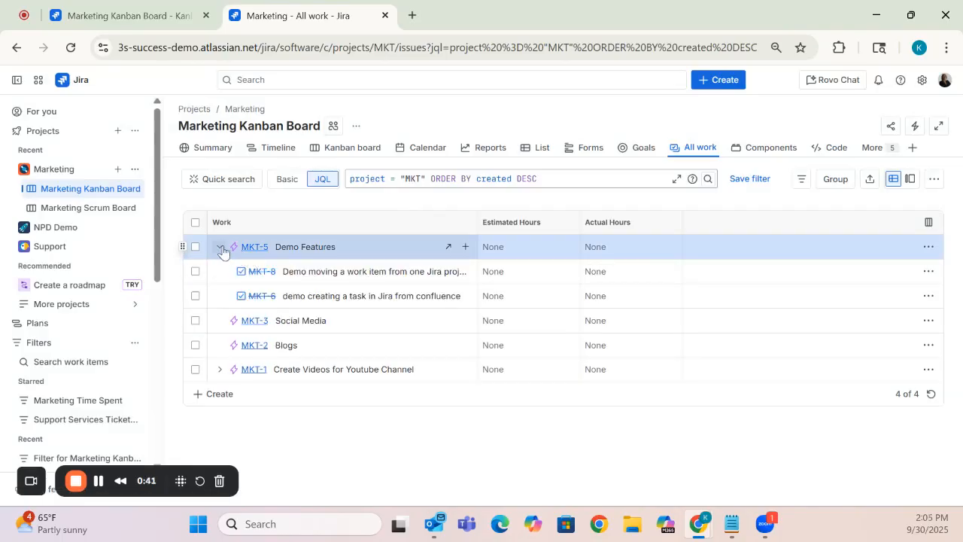
left_click(218, 247)
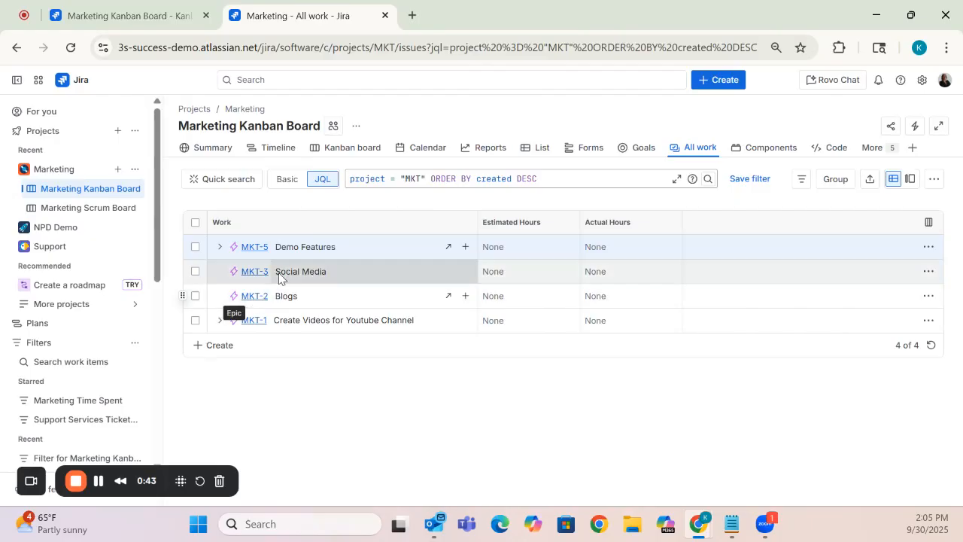
left_click(218, 325)
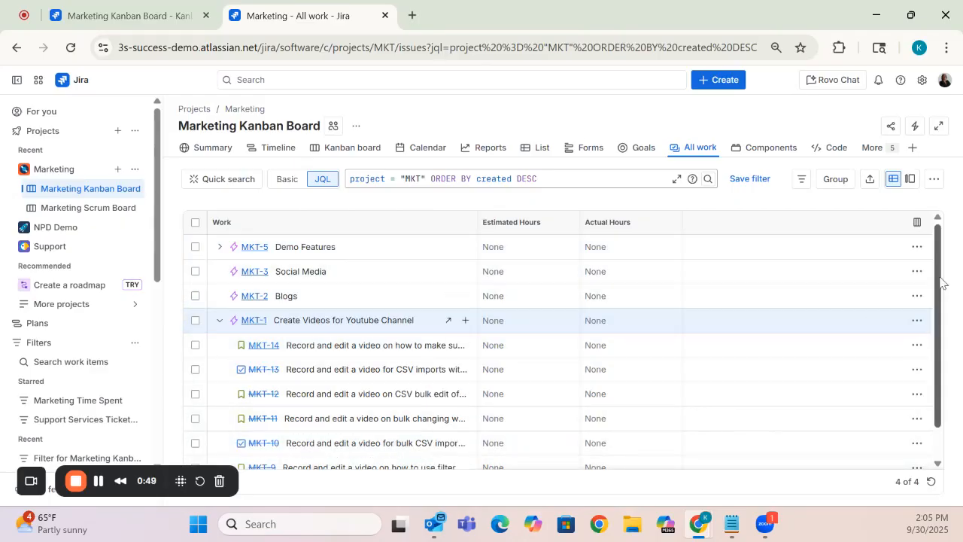
scroll(939, 346, "down", 1)
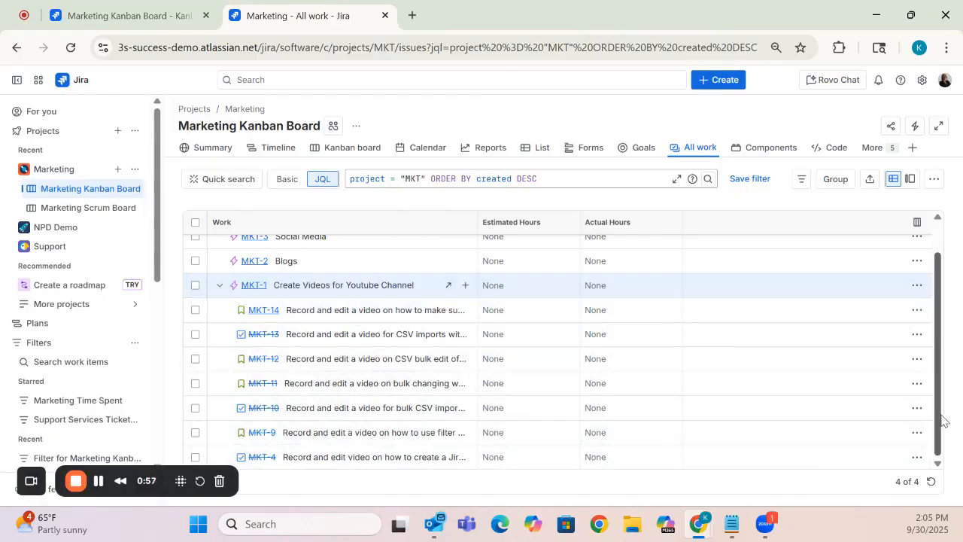
left_click_drag(943, 422, 938, 393)
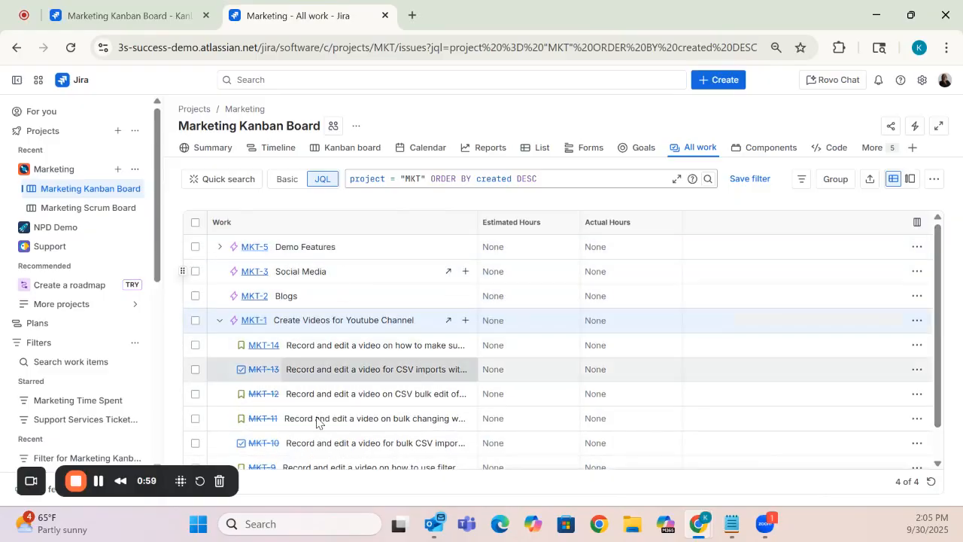
- Open the Marketing Kanban Board's settings and examine the parent condition in its board filter query
left_click(365, 149)
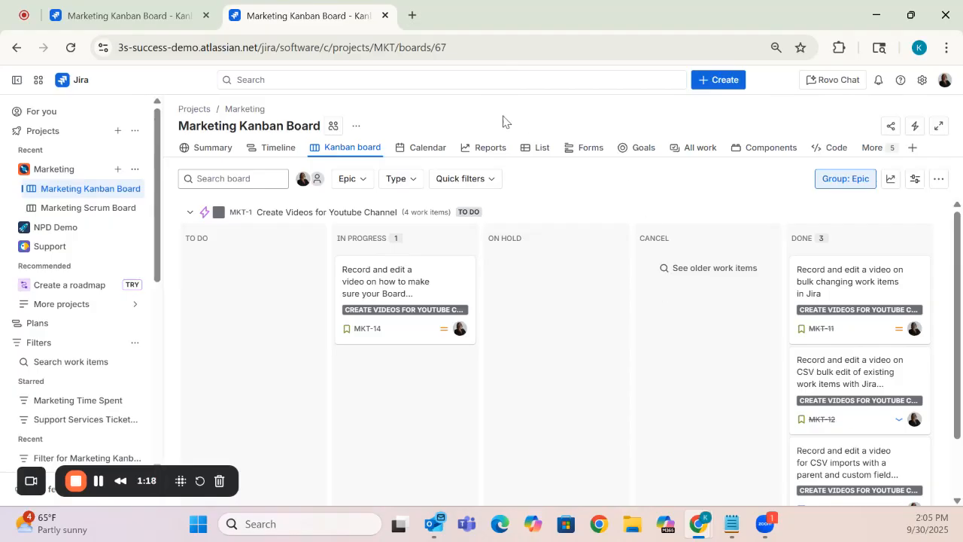
left_click(357, 131)
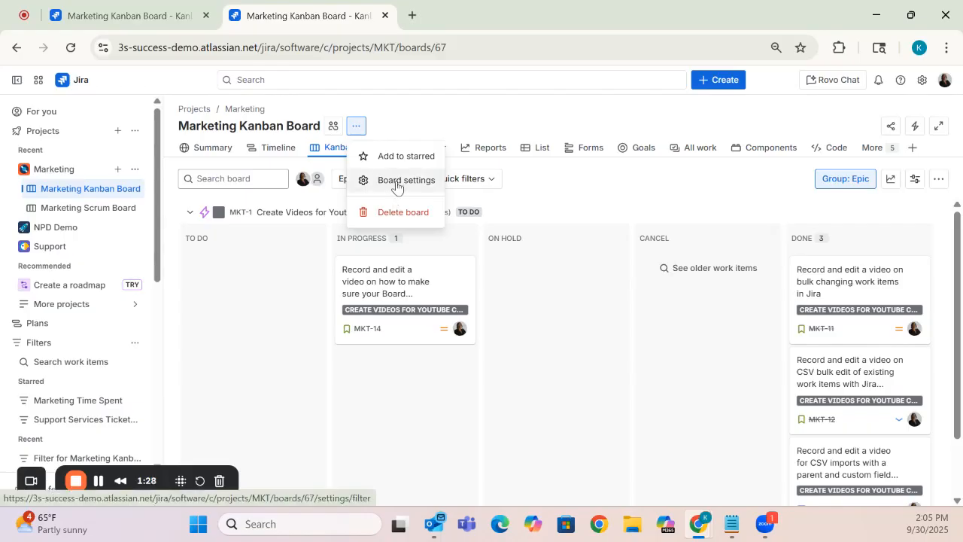
left_click(396, 181)
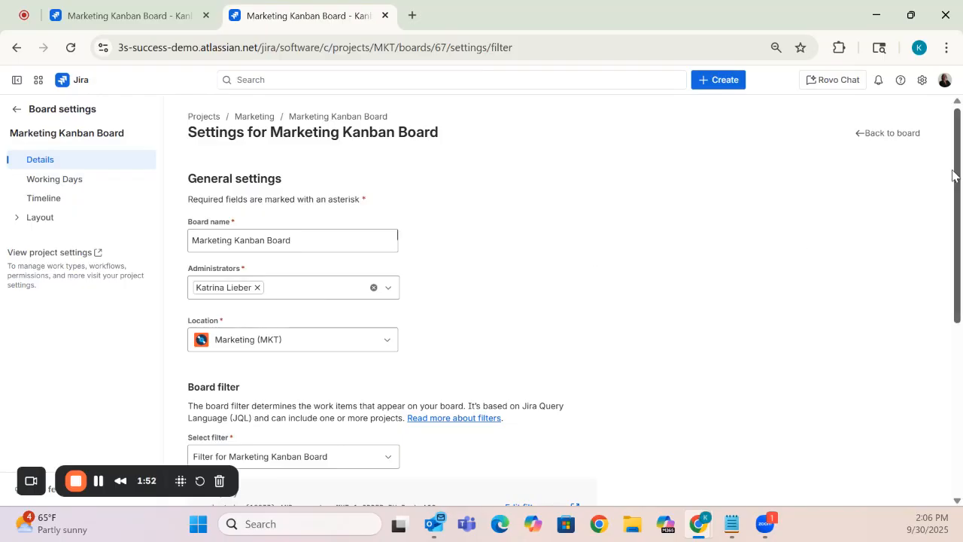
left_click_drag(953, 175, 947, 325)
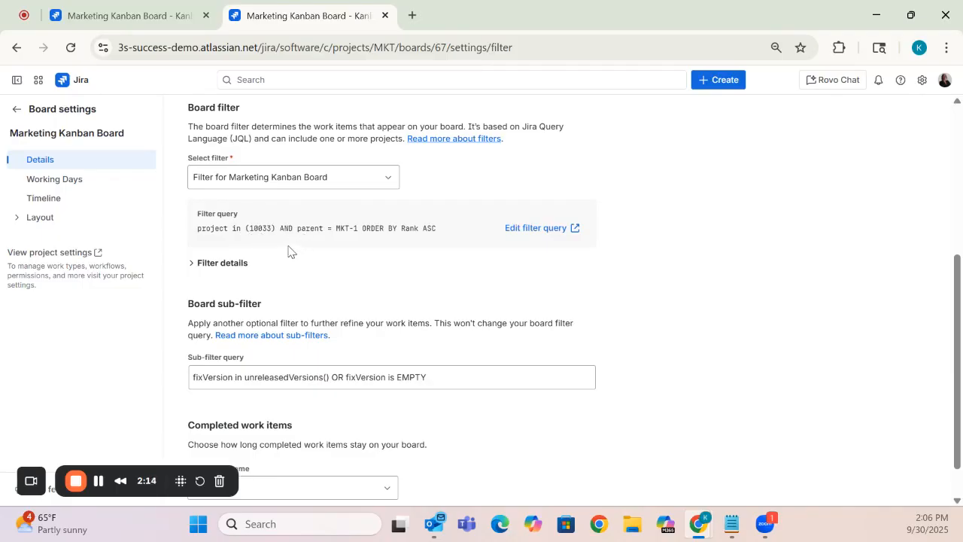
left_click_drag(279, 228, 360, 231)
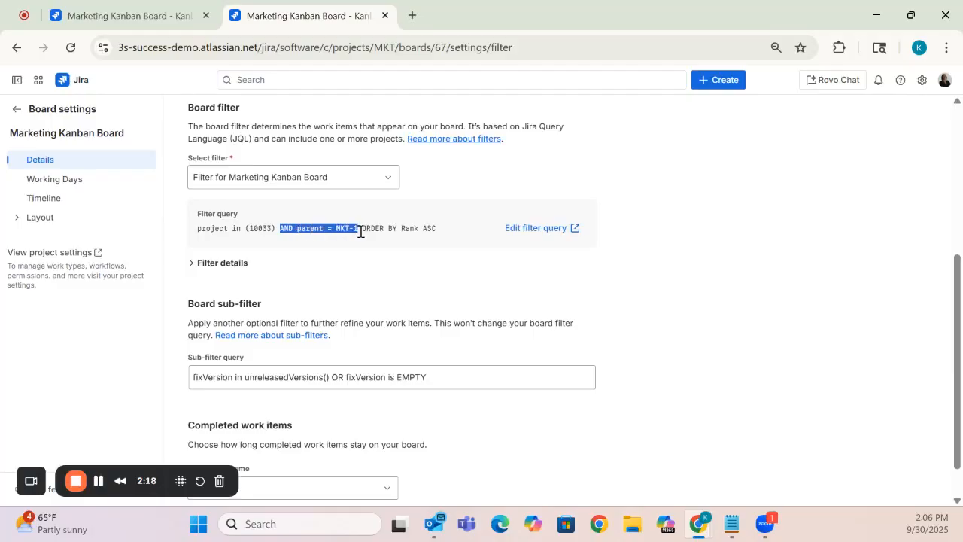
left_click(676, 348)
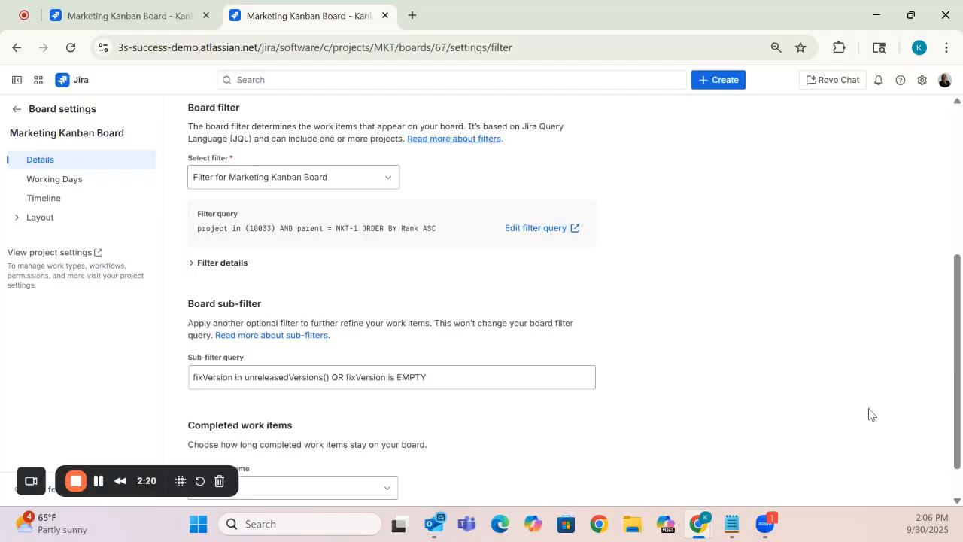
- Leave the board settings and review the child items of the Create Videos for Youtube Channel epic in the all-work list
scroll(947, 322, "up", 2)
scroll(948, 322, "up", 3)
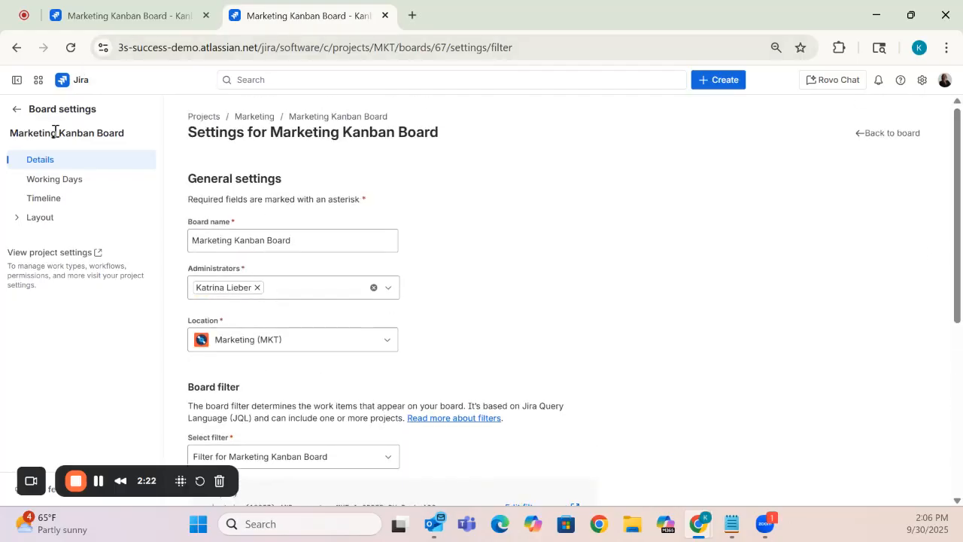
left_click(16, 110)
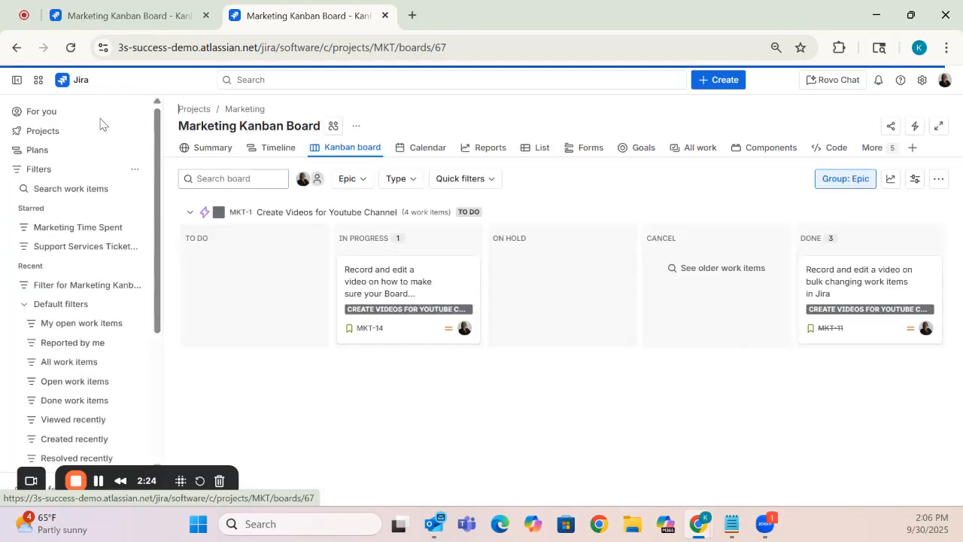
left_click(705, 158)
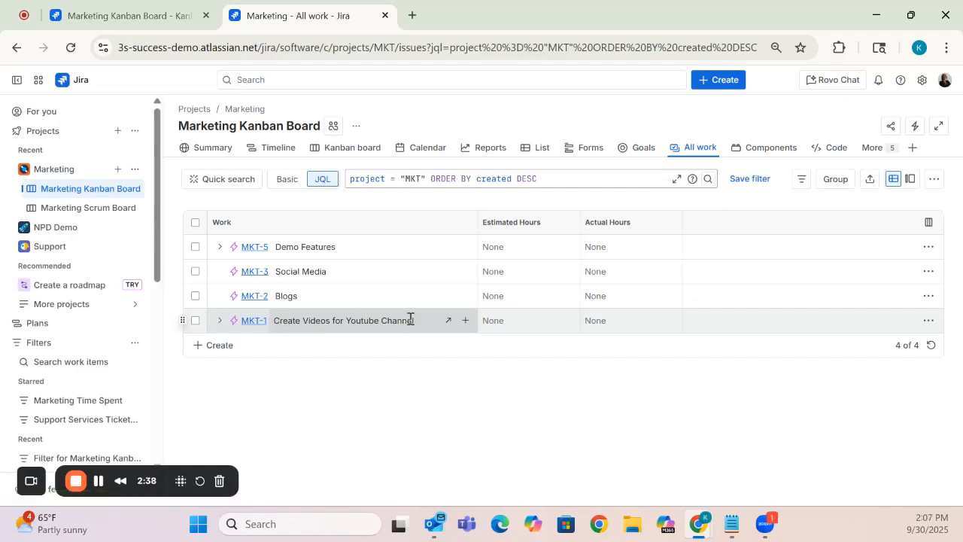
left_click(219, 323)
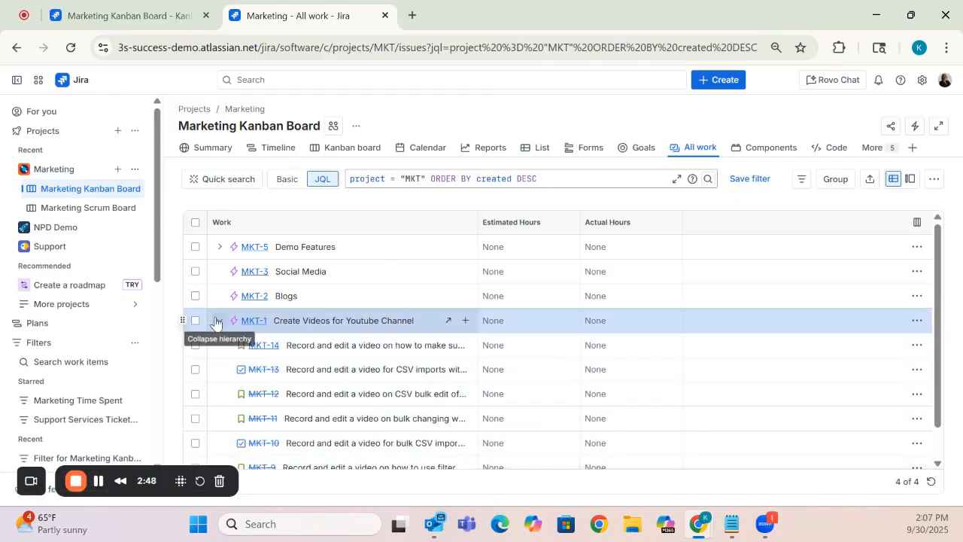
left_click(219, 321)
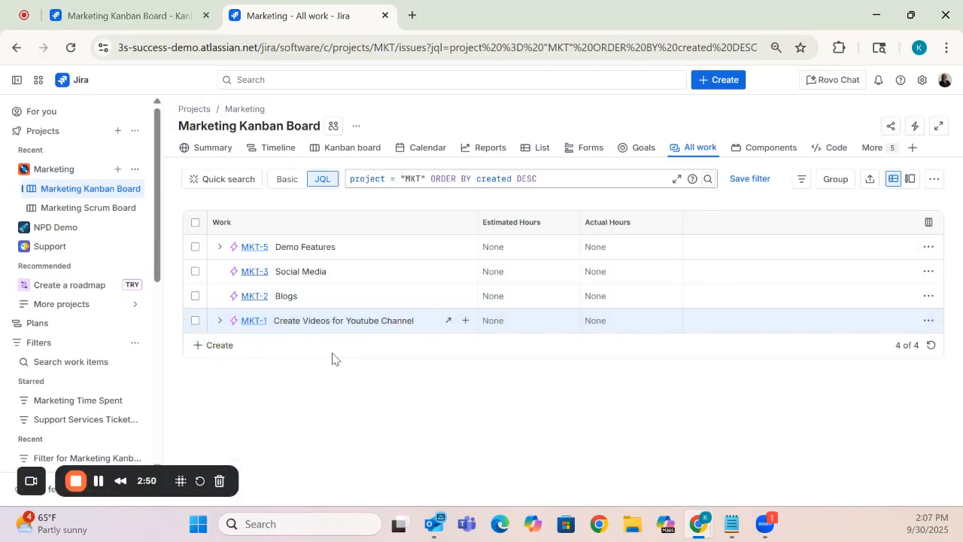
- Return to the Kanban board and open its board filter query for editing from the board settings
left_click(356, 153)
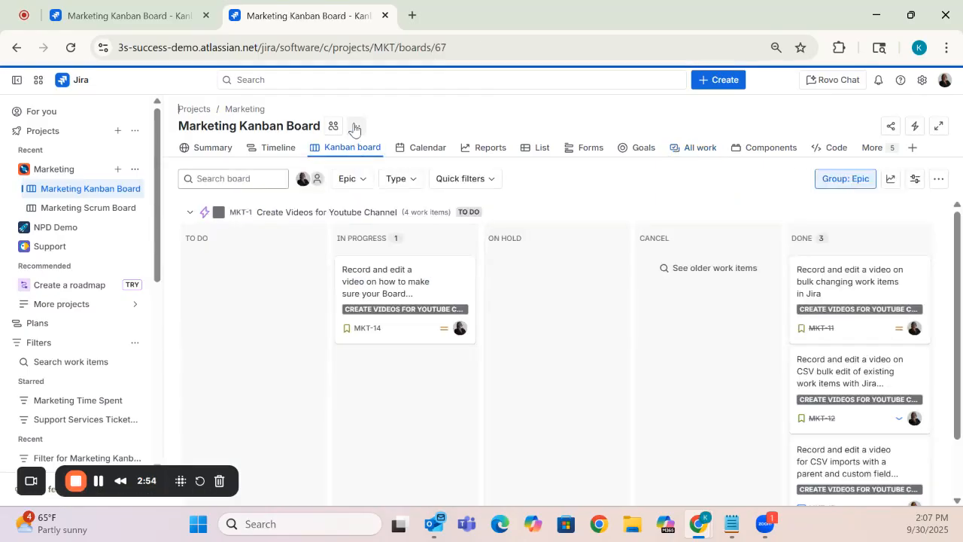
left_click(355, 126)
left_click(414, 180)
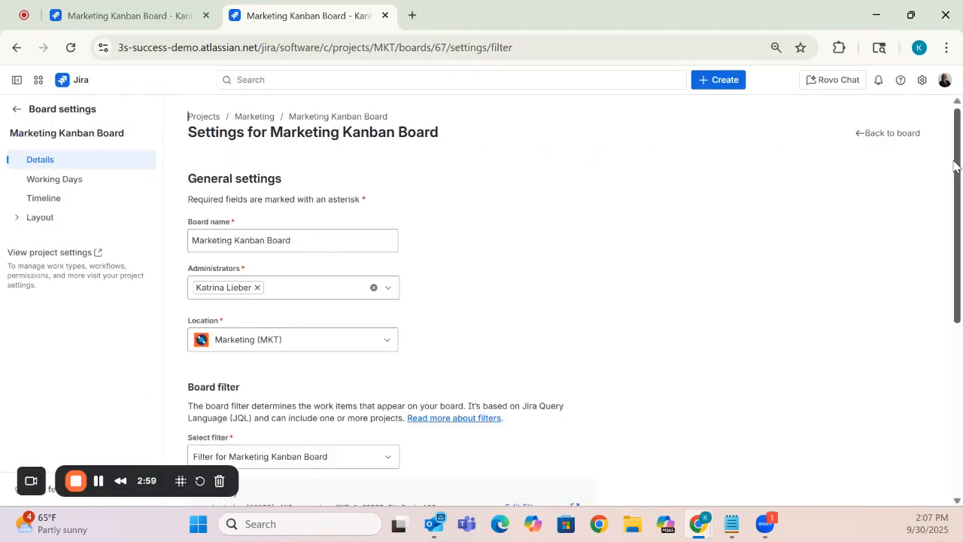
left_click_drag(959, 197, 954, 326)
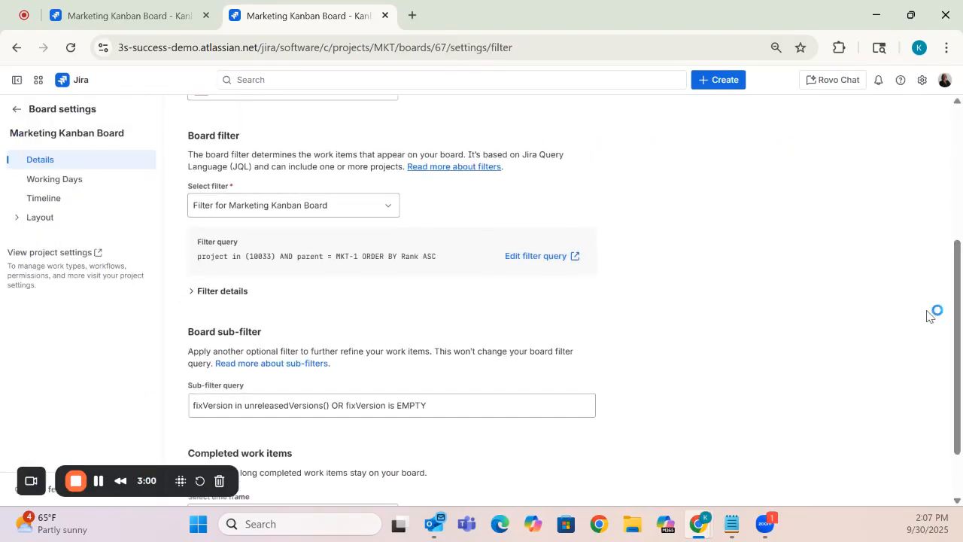
left_click(550, 260)
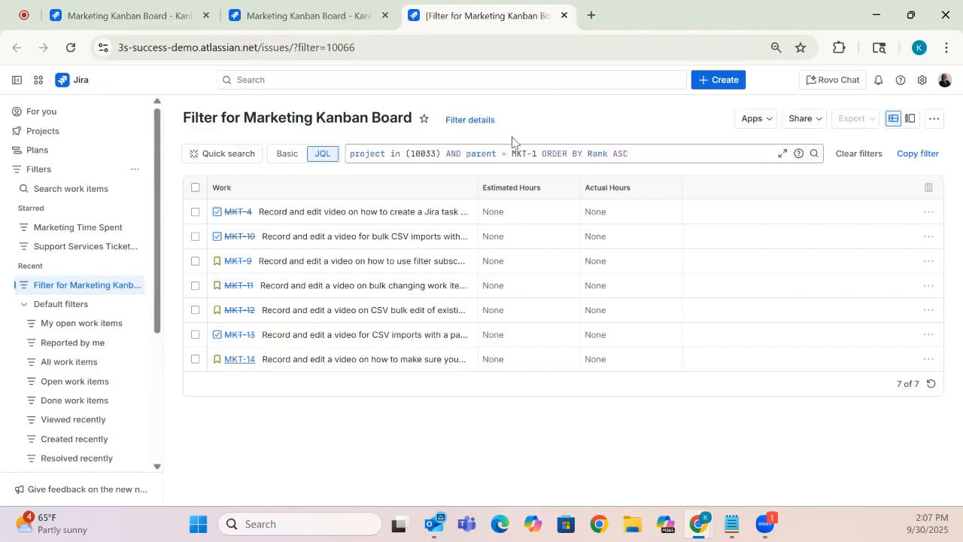
- Delete the "AND parent = MKT-1" condition and the "ORDER BY Rank ASC" clause from the filter query
left_click_drag(448, 153, 535, 154)
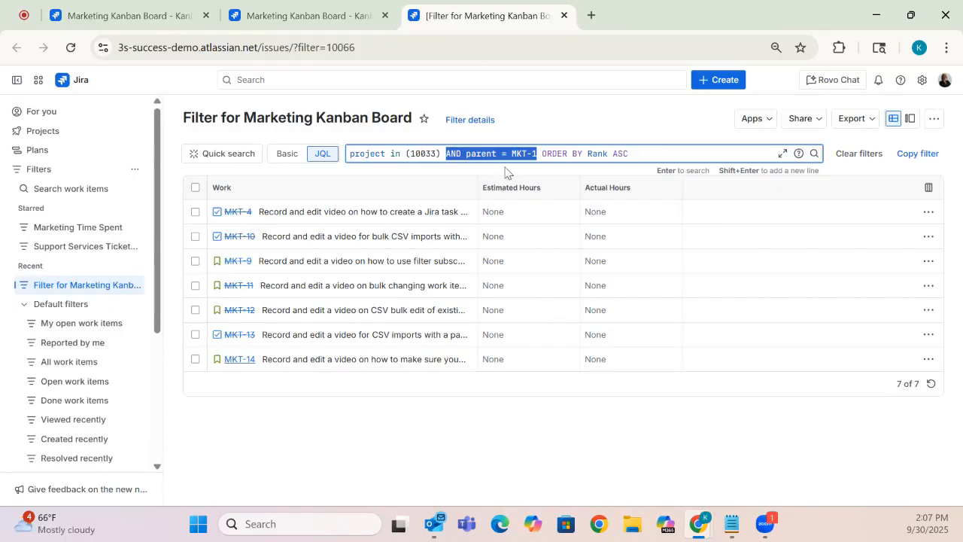
key("BackSpace")
key("BackSpace")
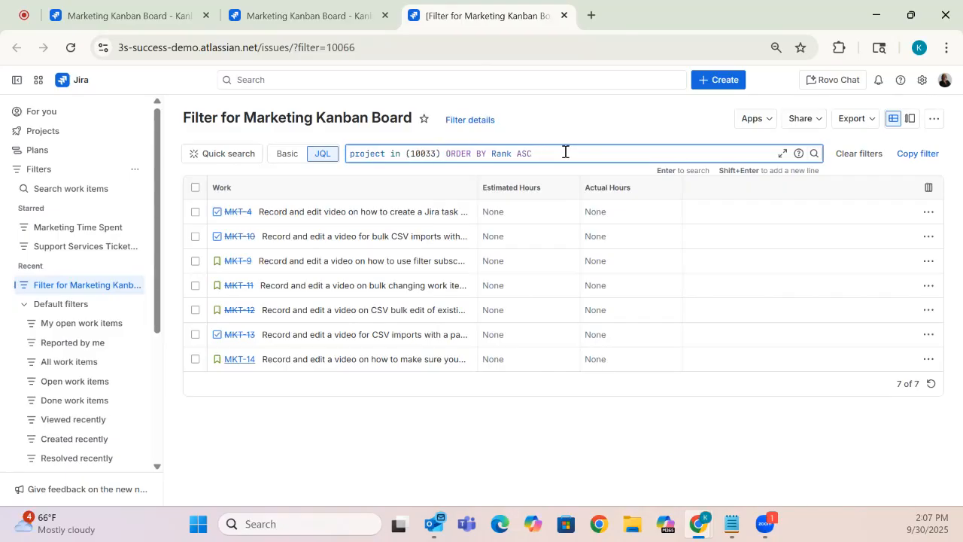
left_click_drag(453, 158, 447, 158)
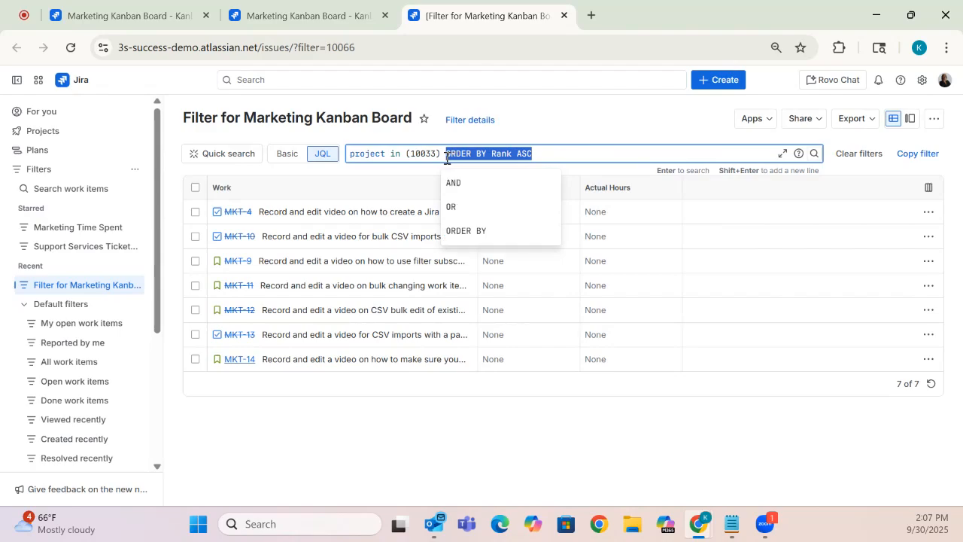
key("BackSpace")
key("BackSpace")
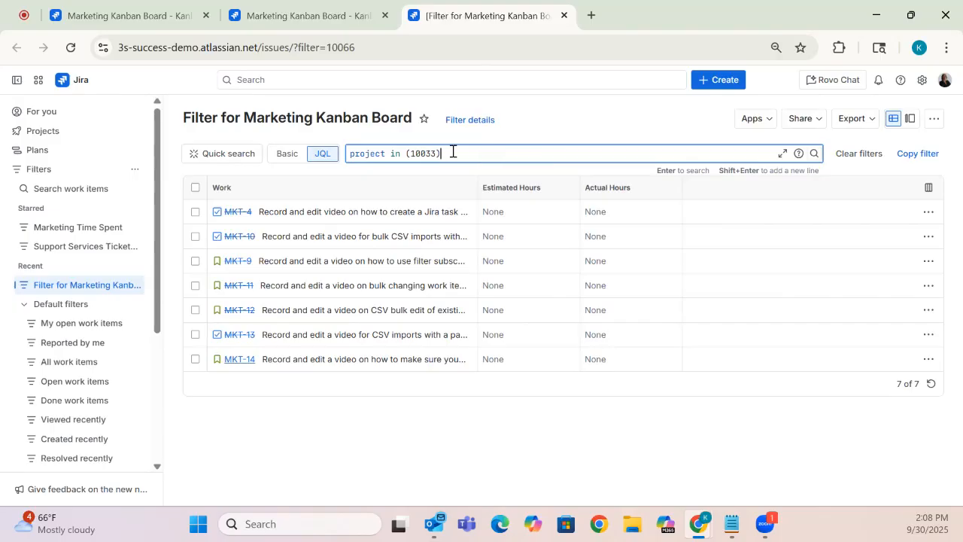
- Replace the project ID in the filter query with the Marketing project
left_click_drag(468, 153, 406, 155)
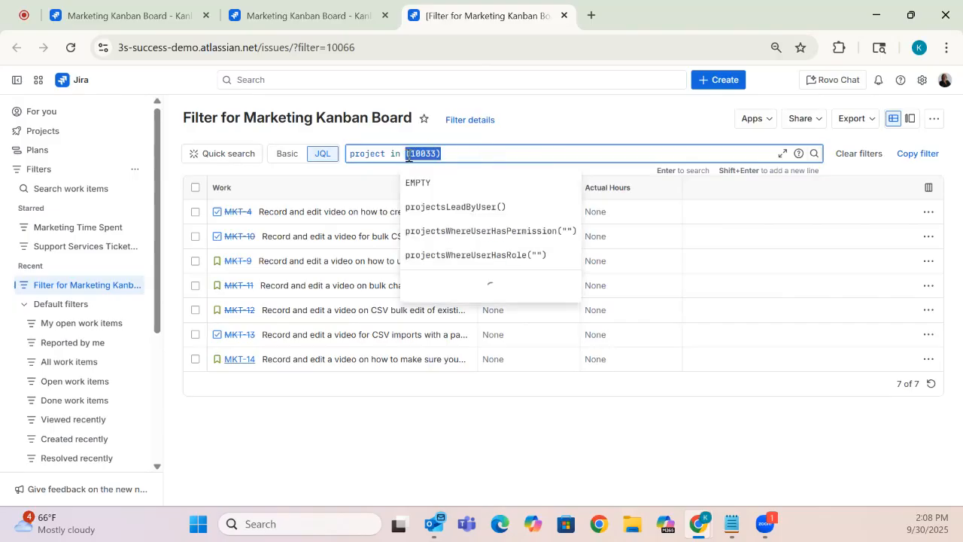
key("BackSpace")
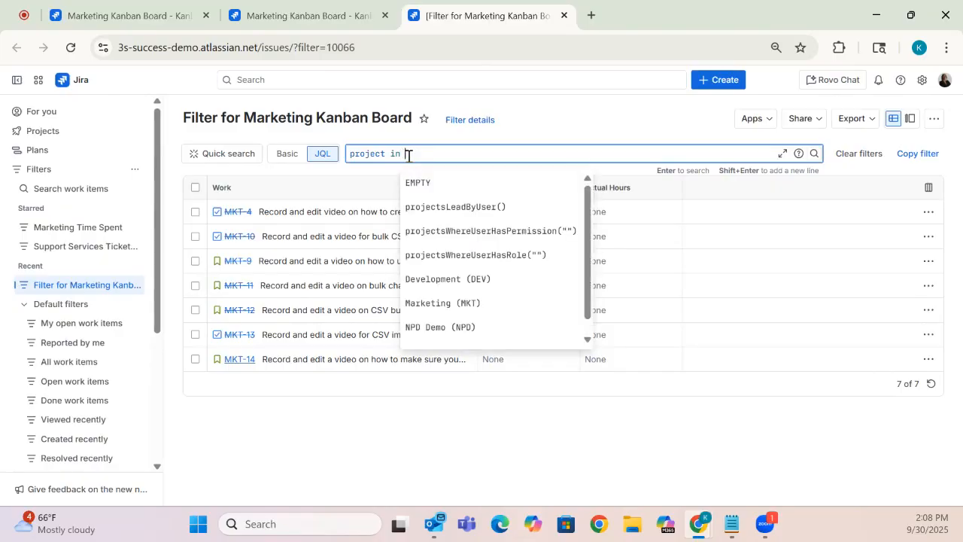
type("Mark")
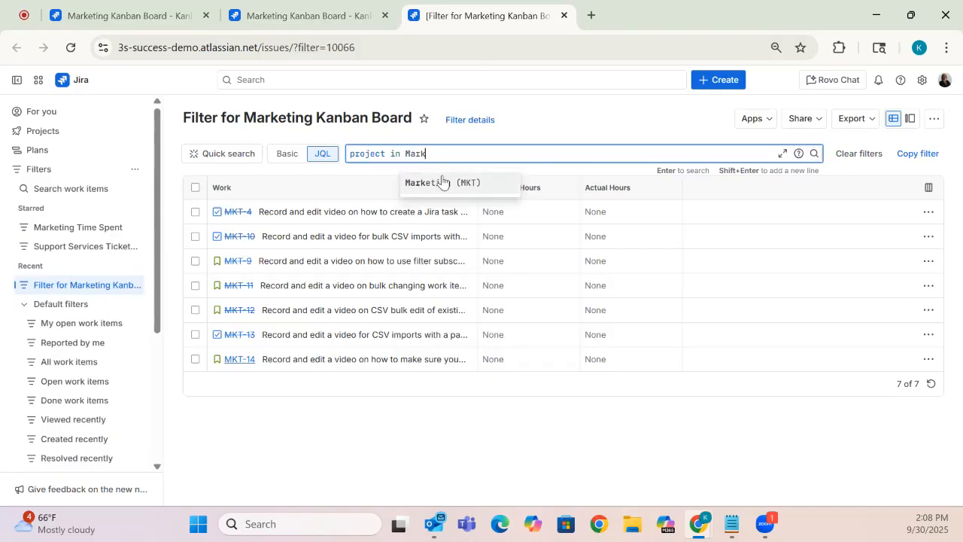
left_click(449, 183)
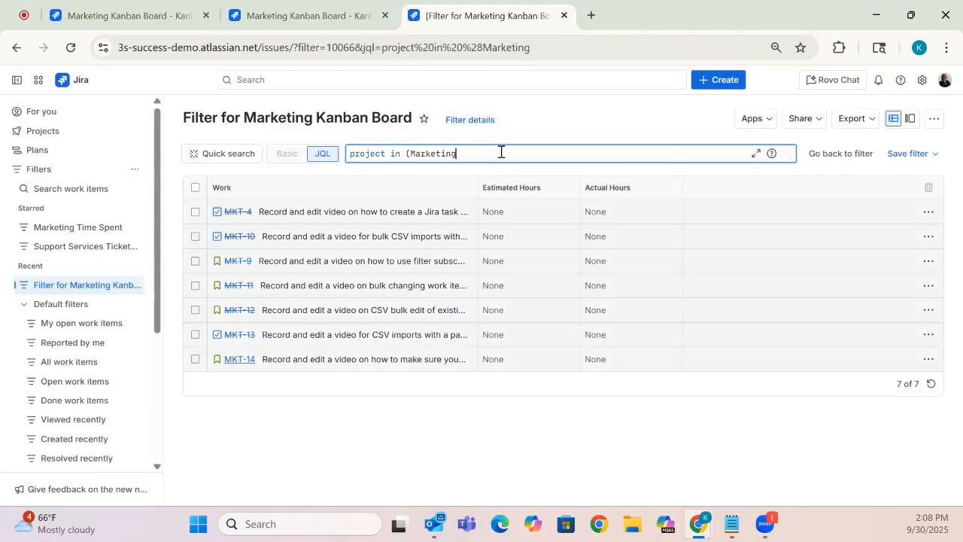
- Complete the filter query as project in (Marketing) and run the search
left_click(407, 153)
key("Delete")
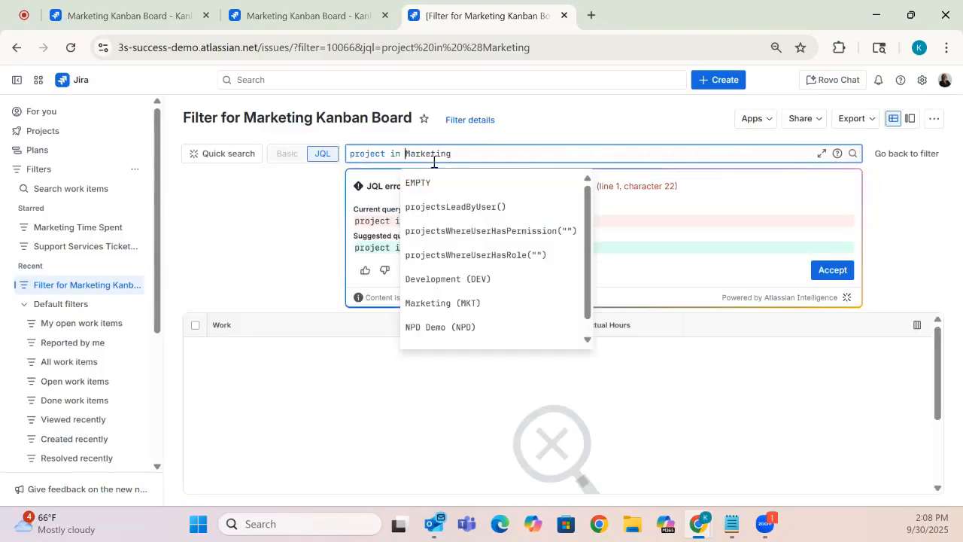
key("BackSpace")
key("BackSpace")
key("BackSpace")
key("BackSpace")
key("BackSpace")
type("Mark")
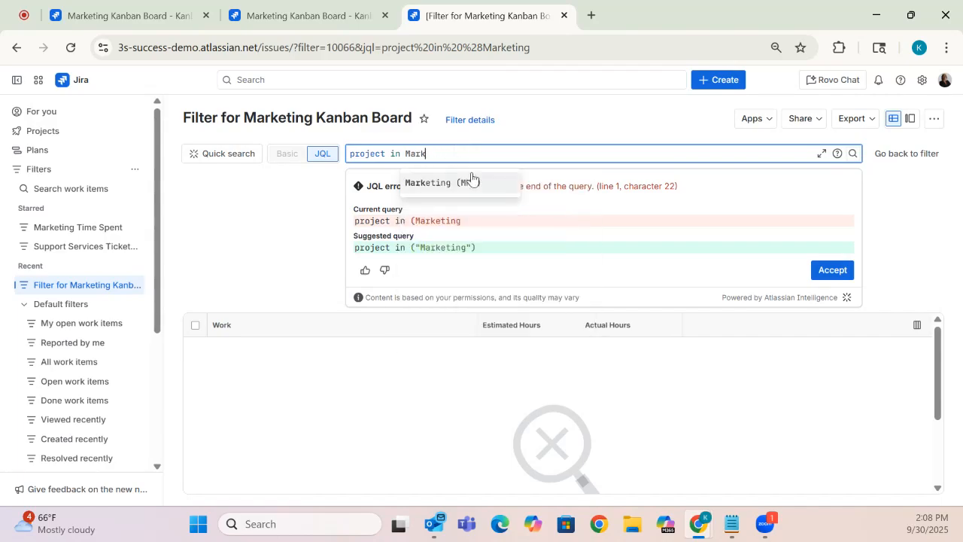
left_click(467, 182)
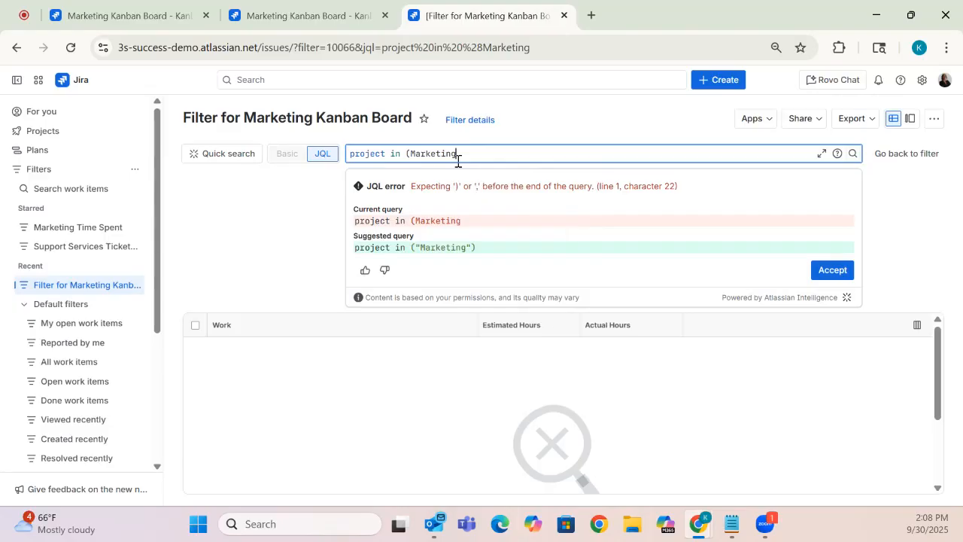
type(")")
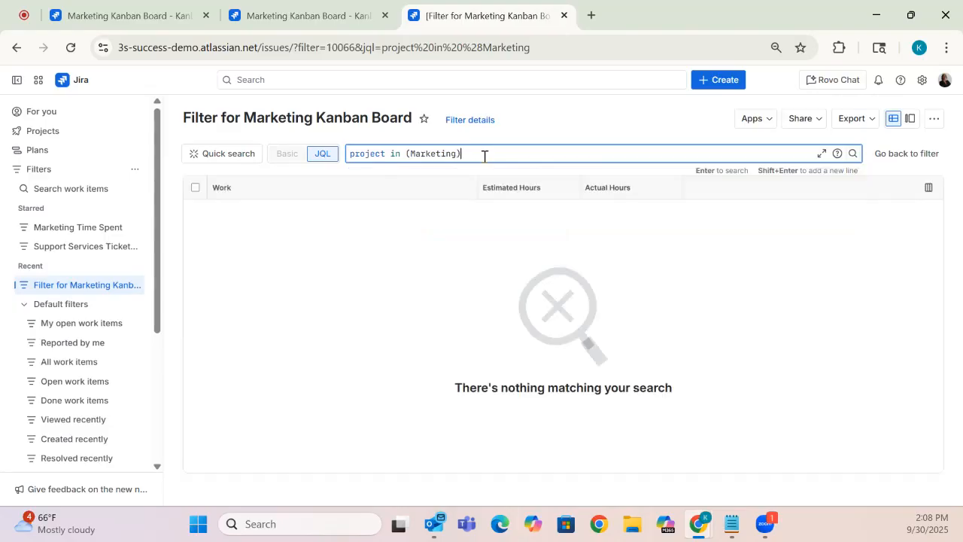
key("Return")
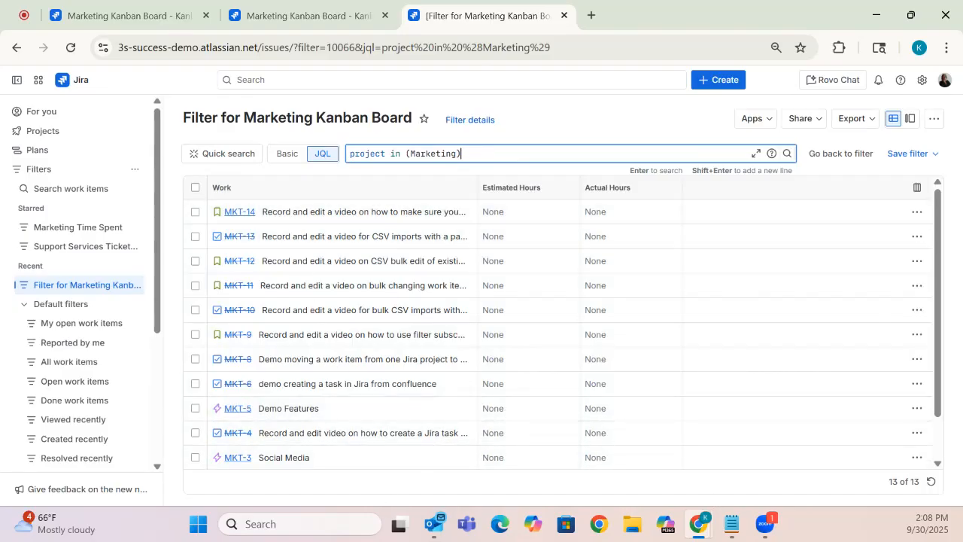
- Review the work items matching the query and save the changes to the existing board filter
scroll(941, 336, "down", 2)
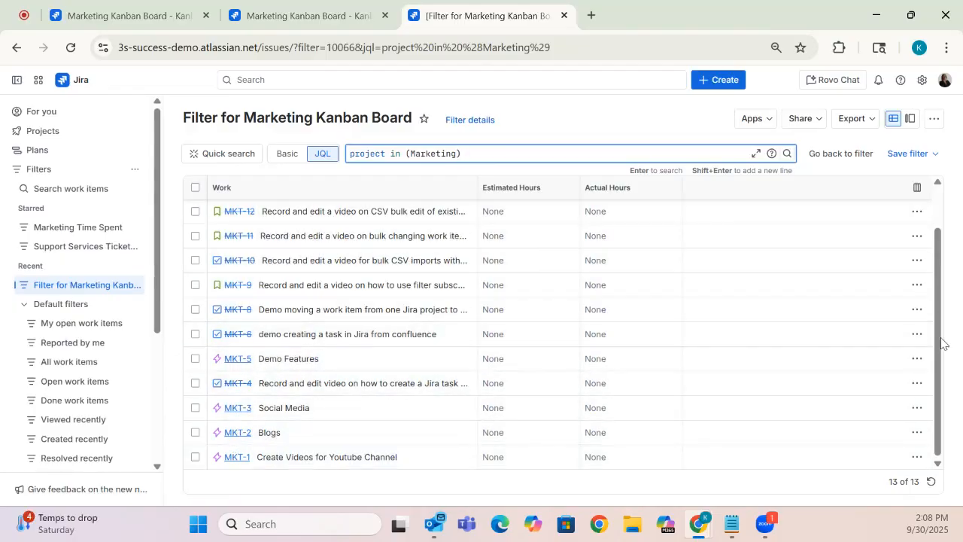
scroll(939, 331, "up", 2)
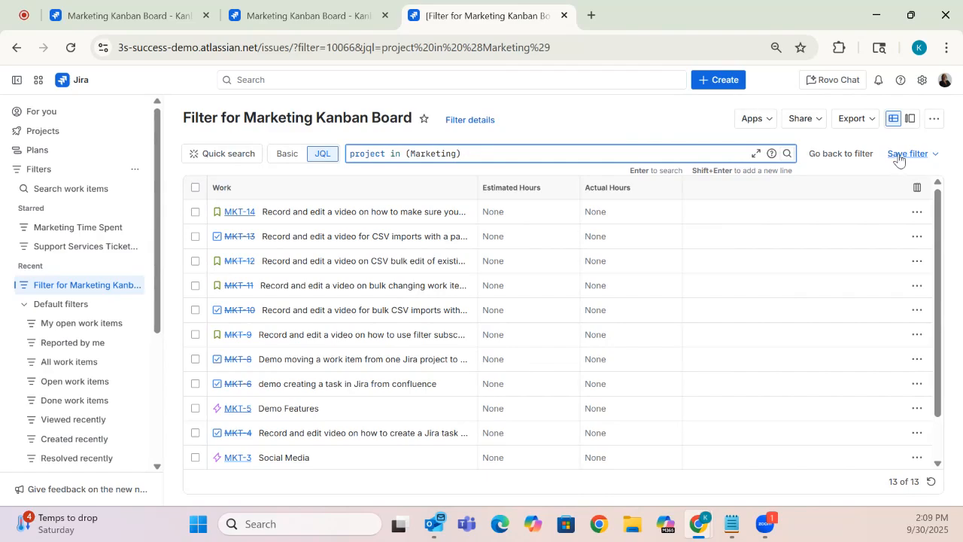
left_click(936, 157)
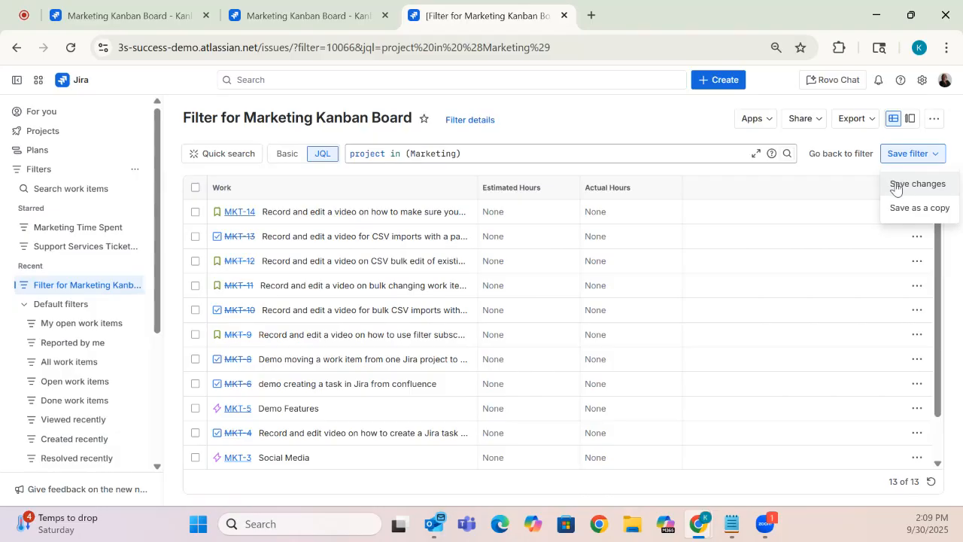
left_click(896, 189)
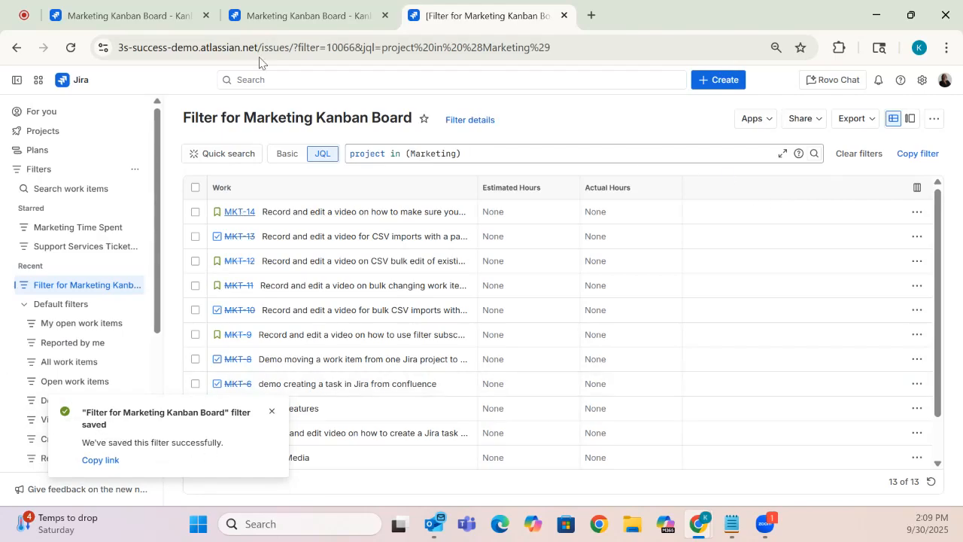
- Reload the Marketing Kanban Board's settings to check its board filter query, and go back to the board
left_click(286, 15)
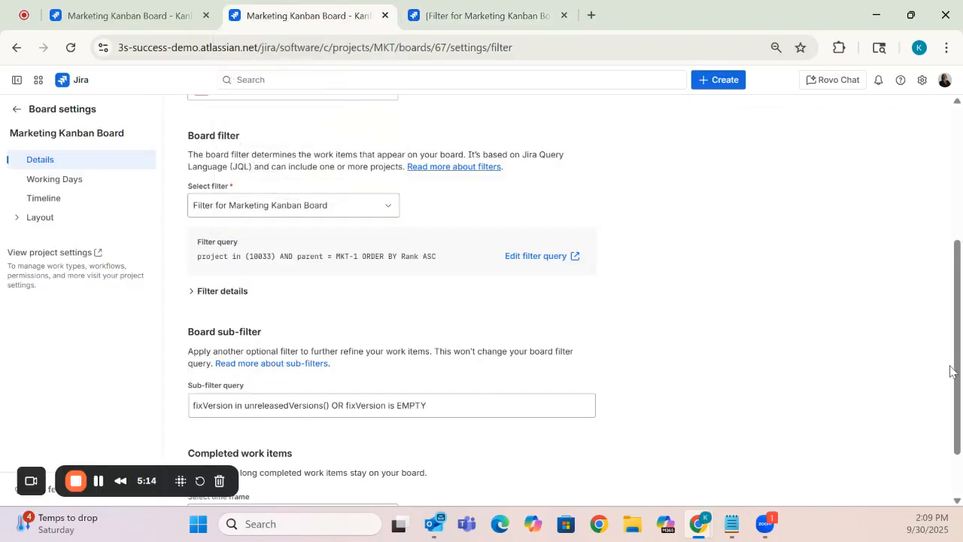
left_click_drag(953, 369, 955, 161)
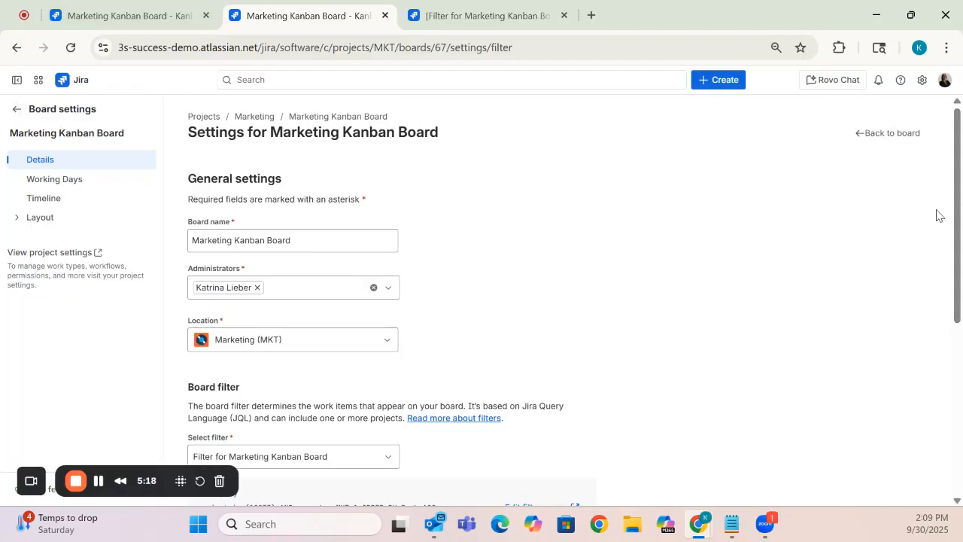
scroll(933, 359, "down", 4)
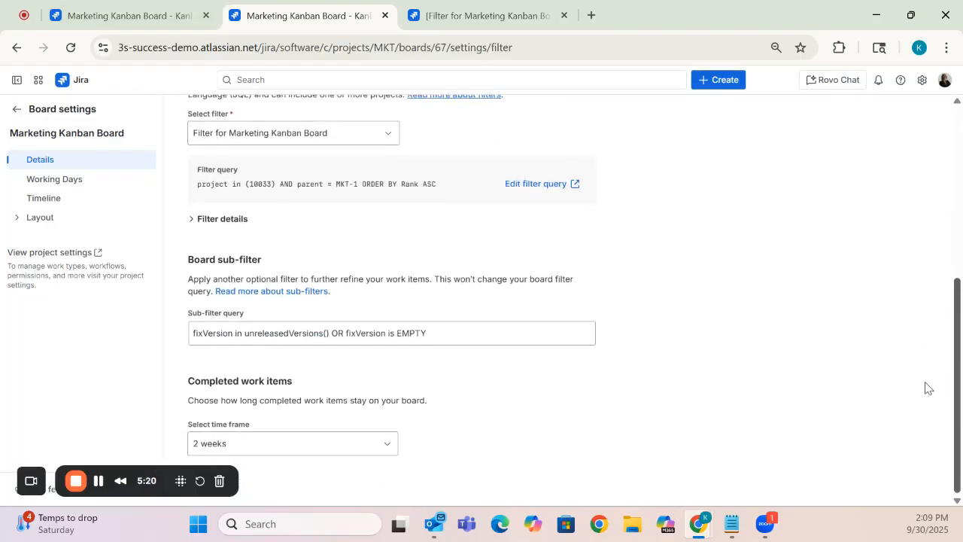
scroll(909, 341, "up", 1)
scroll(909, 341, "up", 1)
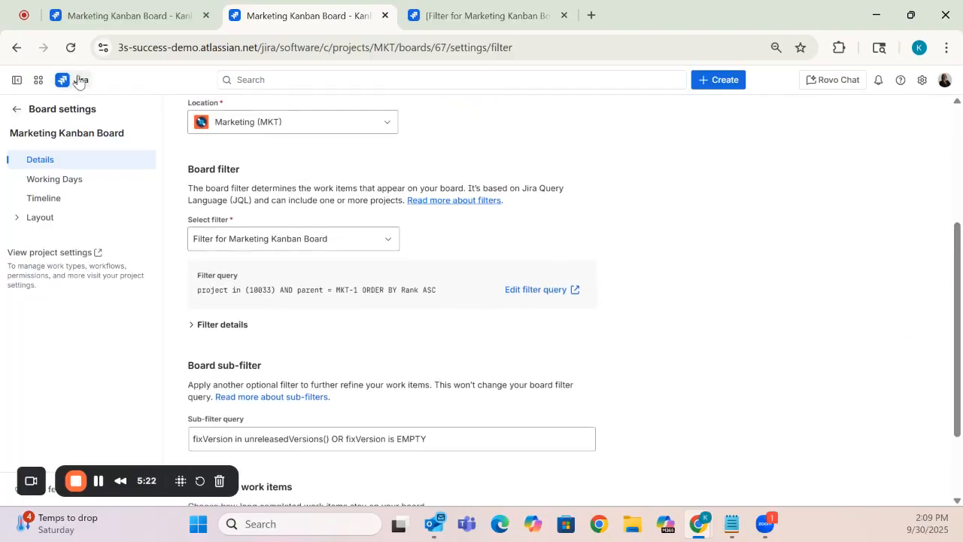
left_click(70, 46)
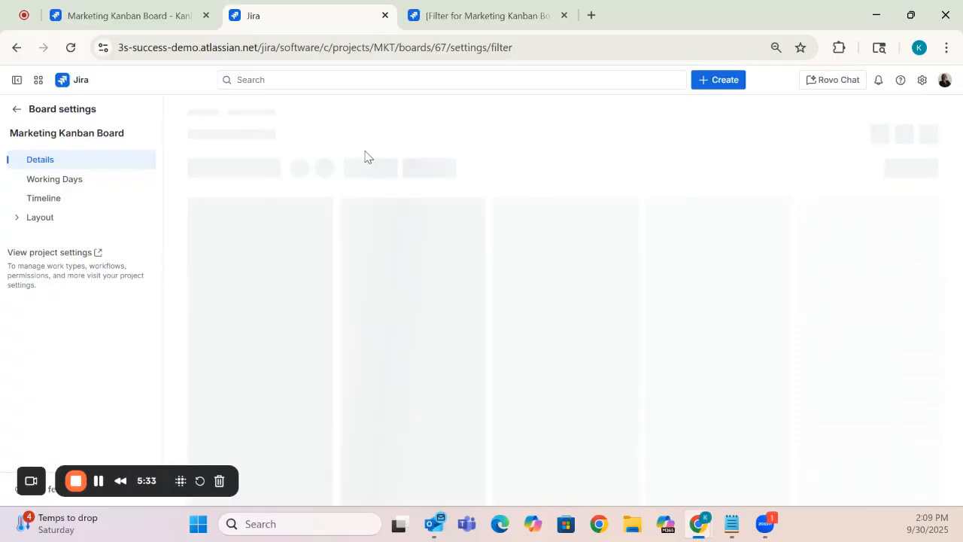
left_click_drag(956, 160, 924, 298)
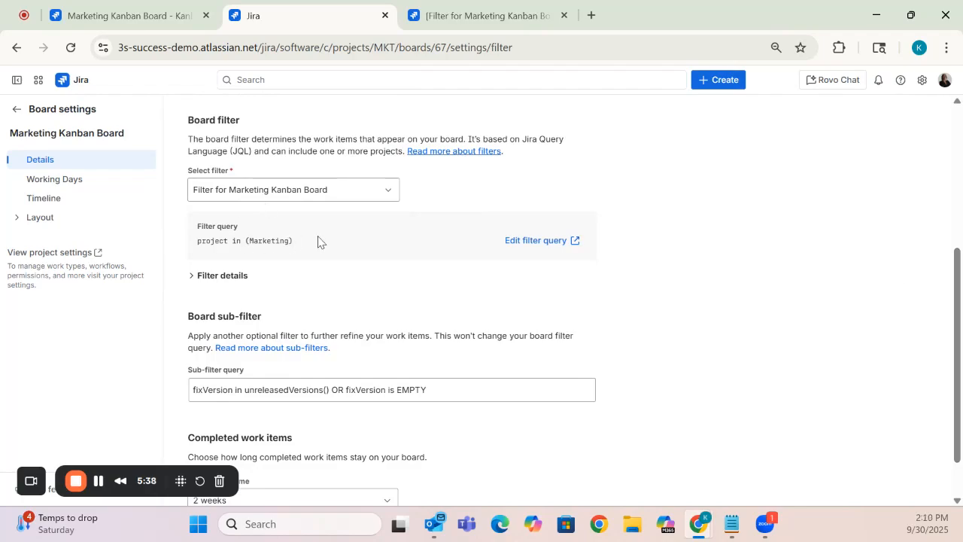
left_click_drag(956, 361, 276, 63)
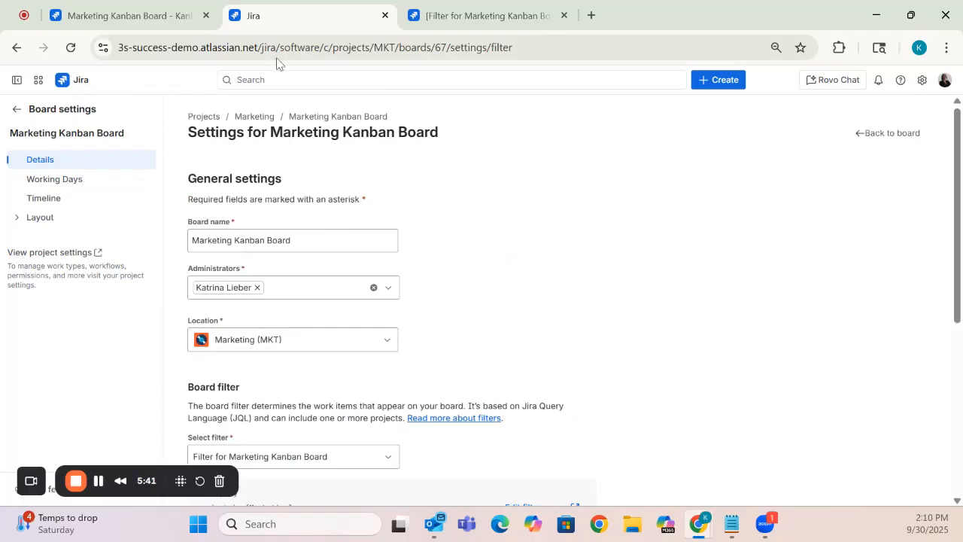
left_click(18, 114)
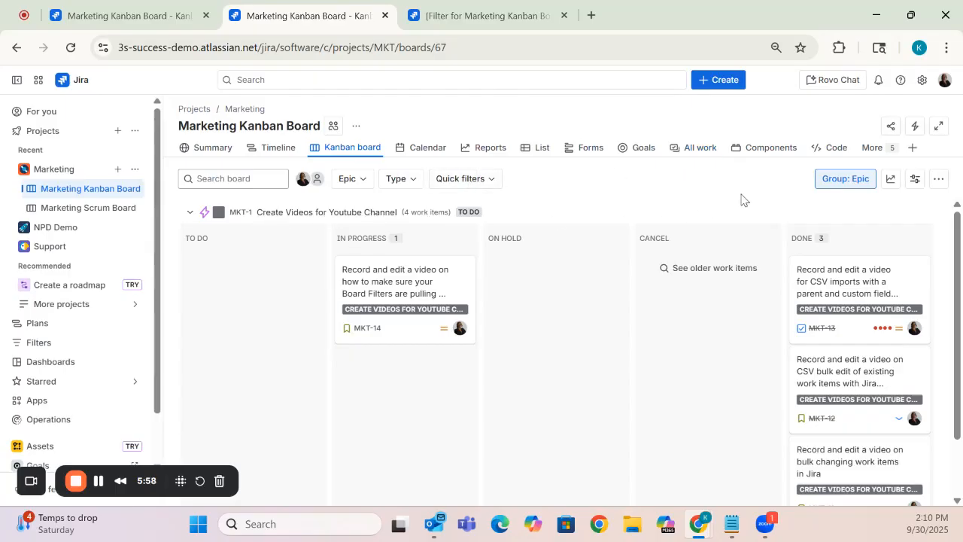
- Collapse all swimlanes through the board's view settings and expand the Create Videos for Youtube Channel epic again
left_click(915, 181)
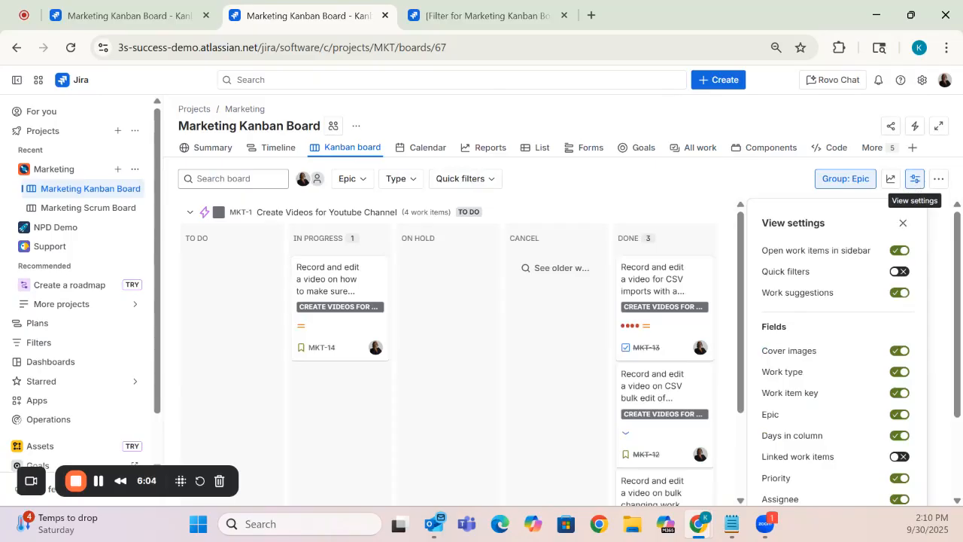
left_click_drag(957, 288, 959, 413)
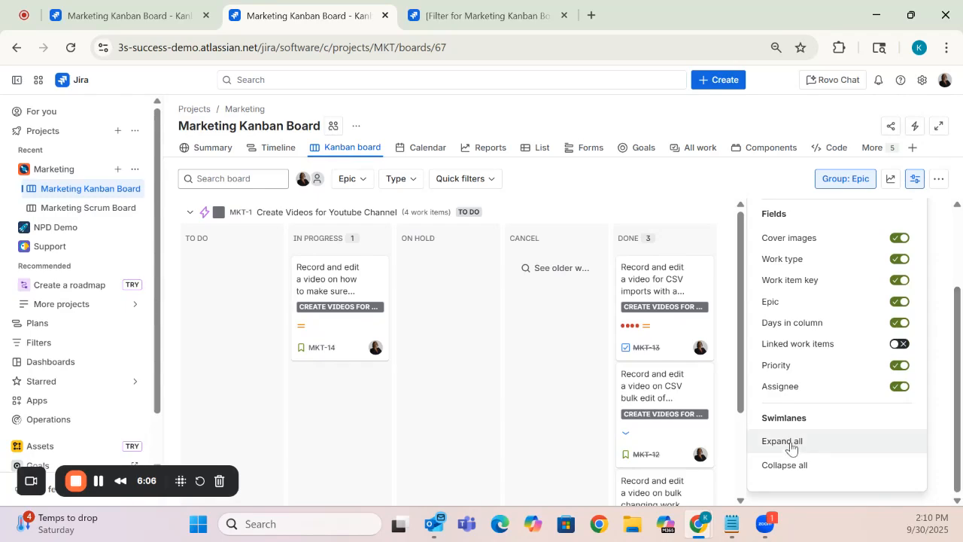
left_click(836, 474)
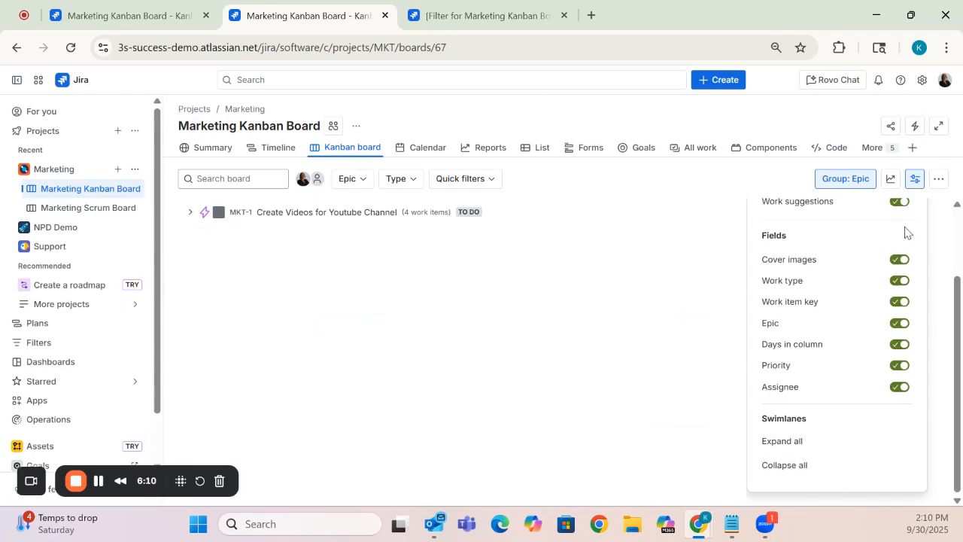
left_click(191, 213)
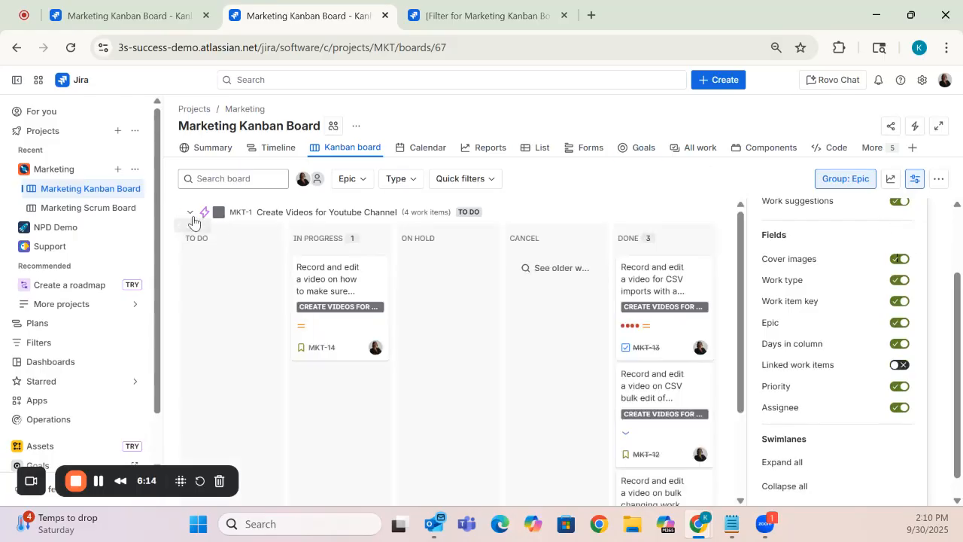
- Create a child work item named "Draft new blog" under the Blogs epic in the Marketing project's list view
left_click(268, 151)
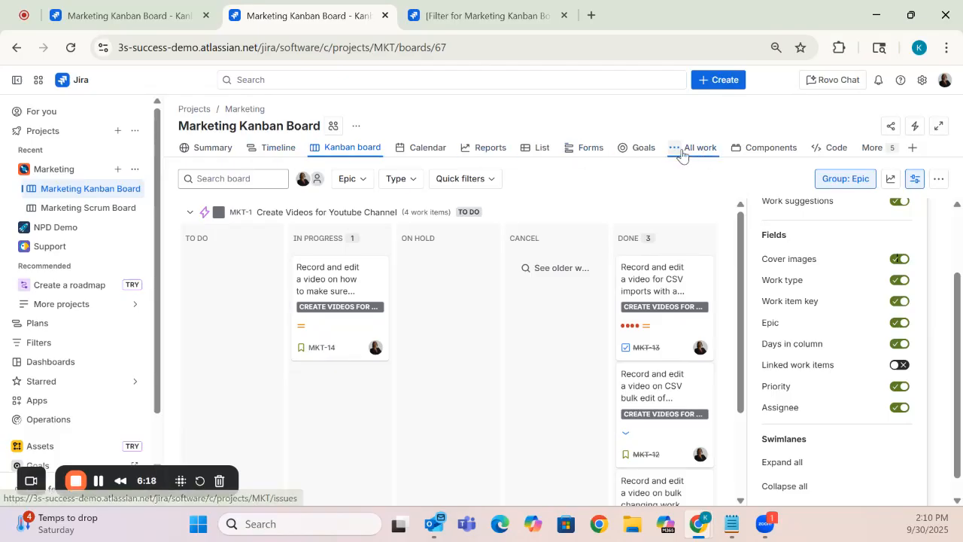
left_click(544, 149)
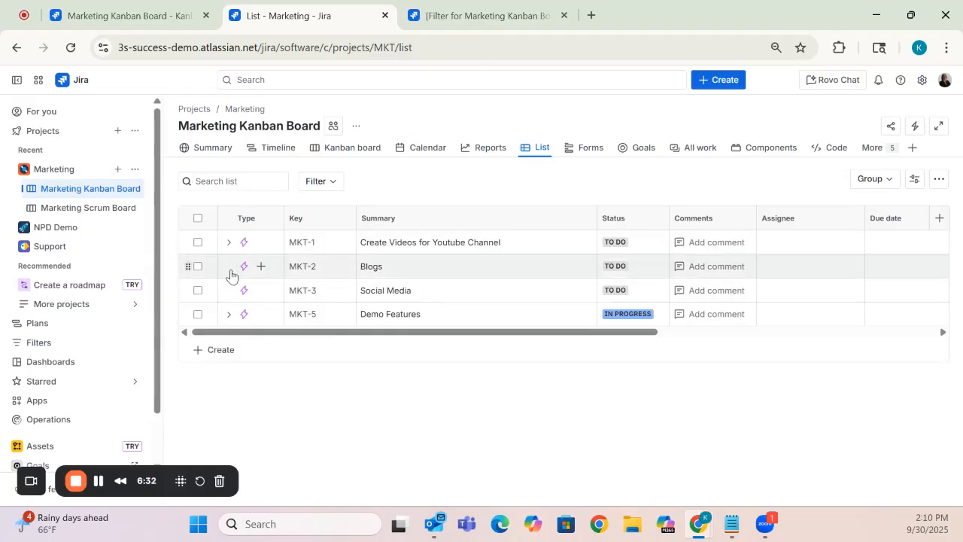
left_click(261, 268)
left_click(263, 271)
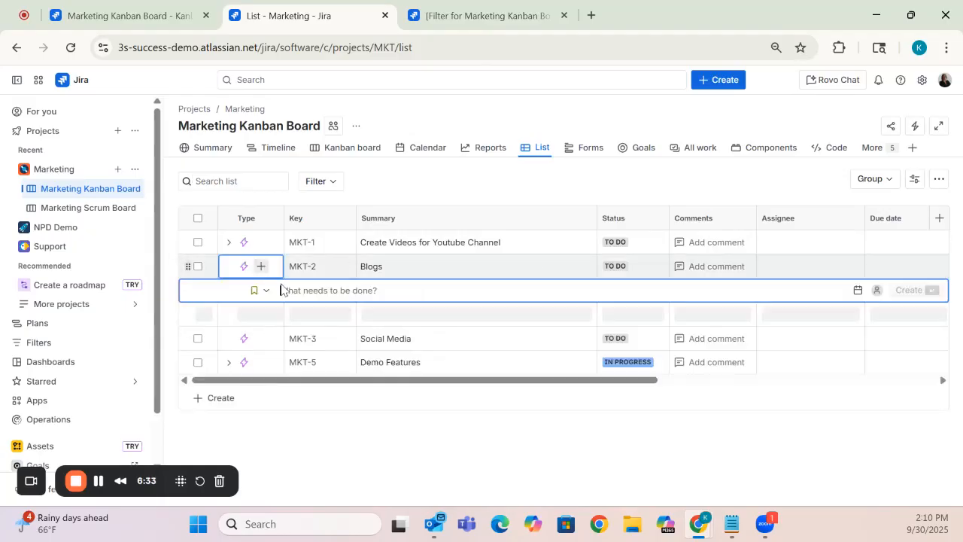
type("Dra")
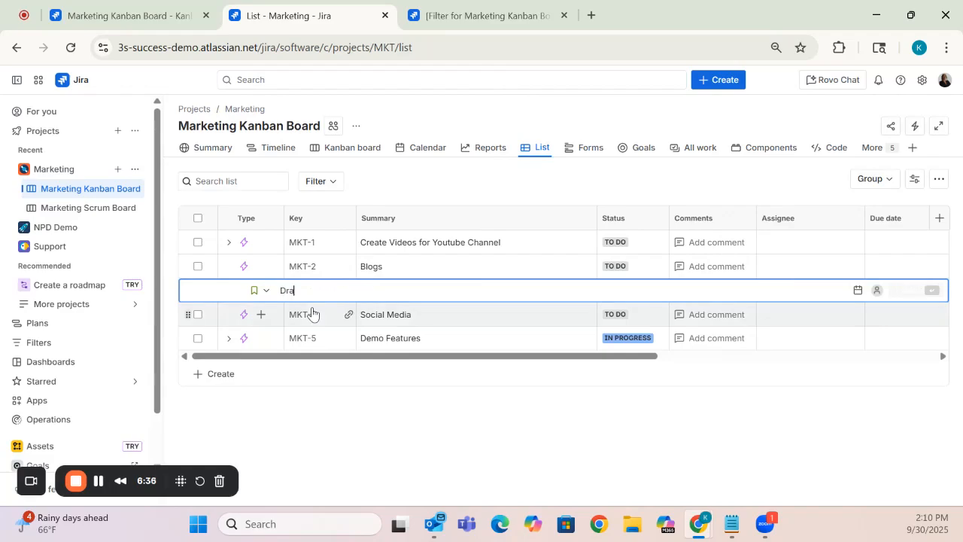
type("ft new ")
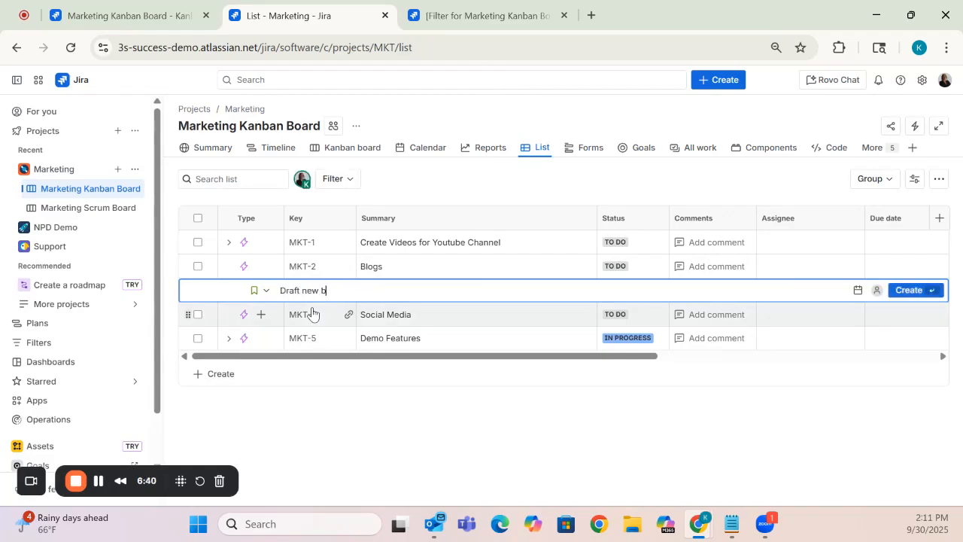
type("blog")
key("Return")
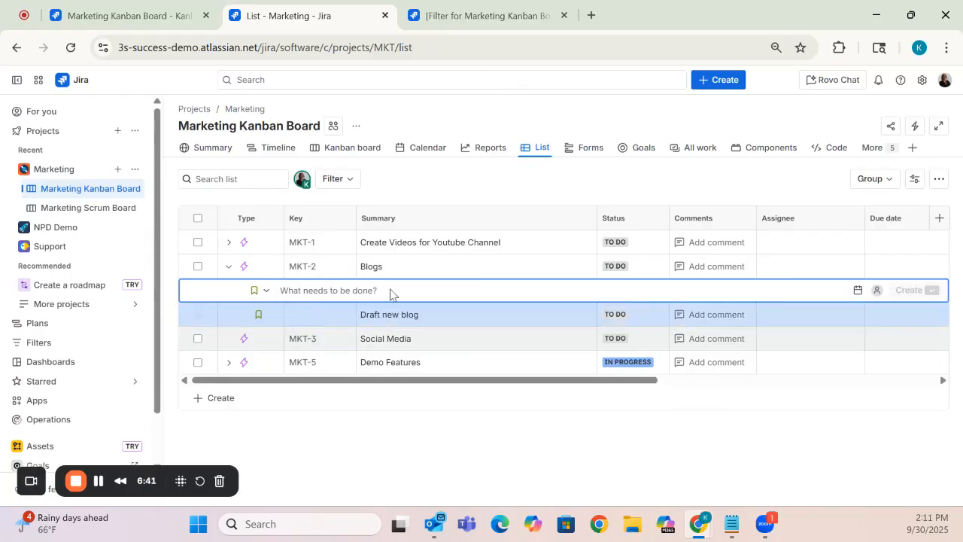
left_click(721, 441)
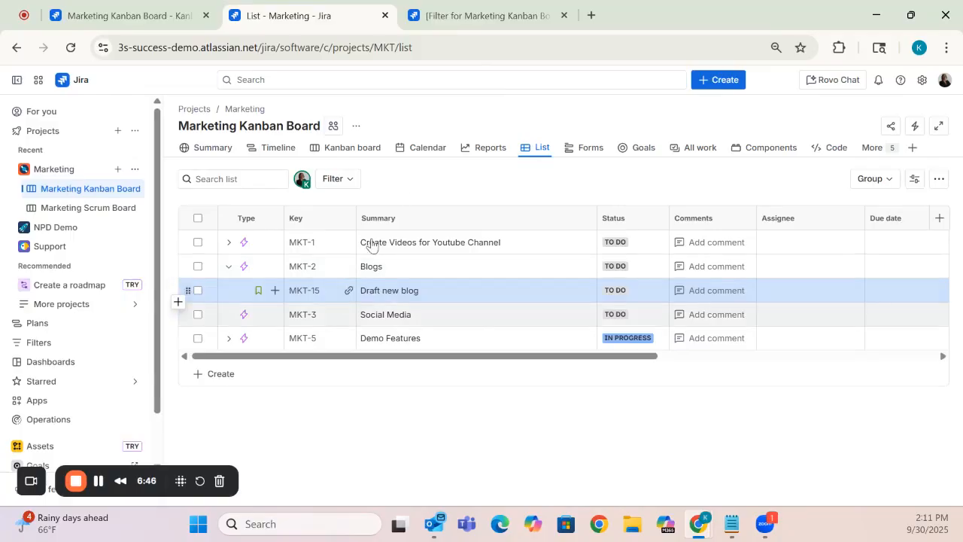
- Return to the Kanban board and collapse the Blogs and Create Videos for Youtube Channel swimlanes
left_click(425, 149)
left_click(344, 147)
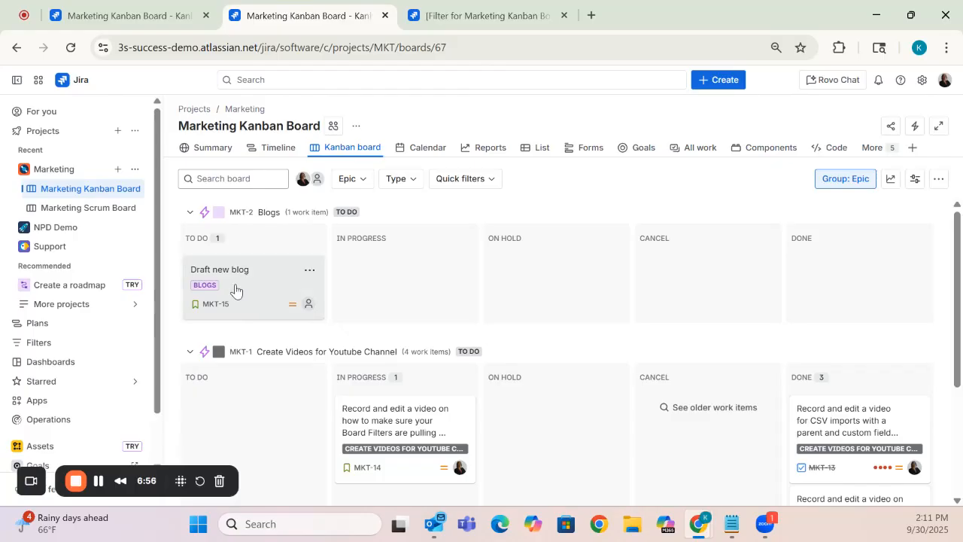
left_click(191, 214)
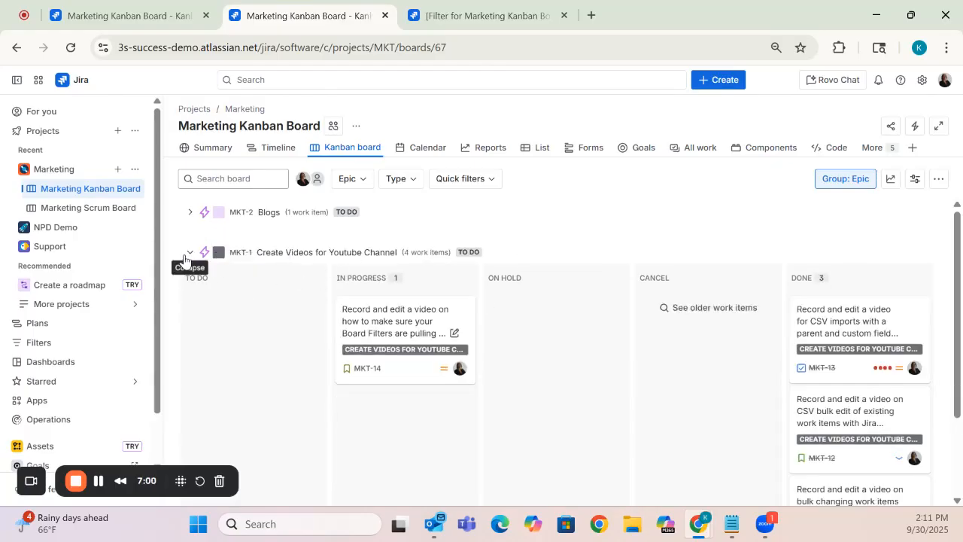
left_click(190, 253)
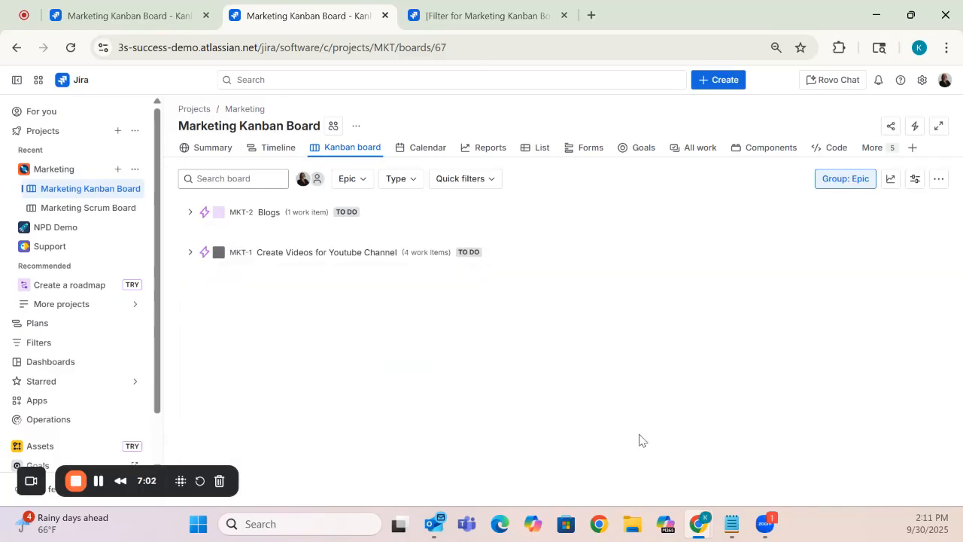